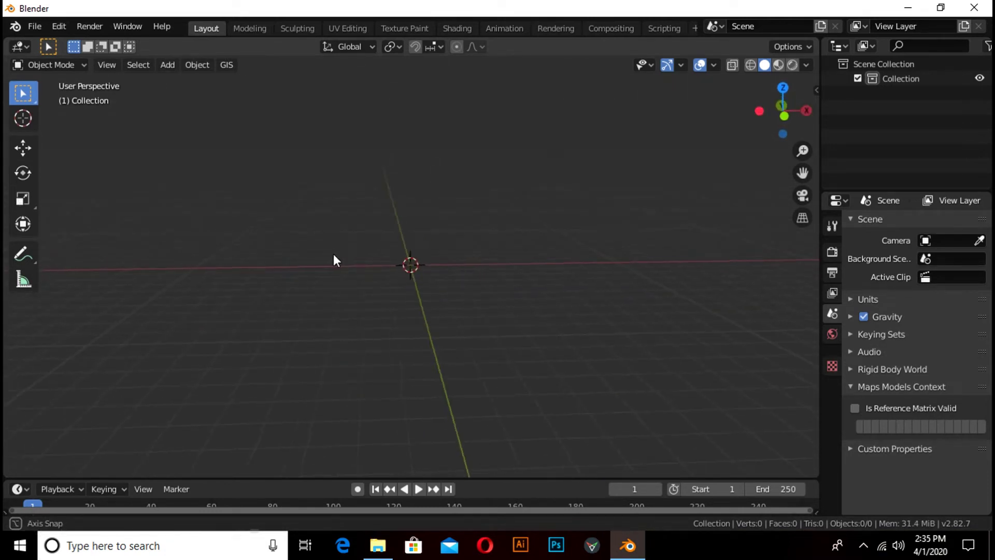
Switch to the front orthographic view and add a cube.
key(KP_1)
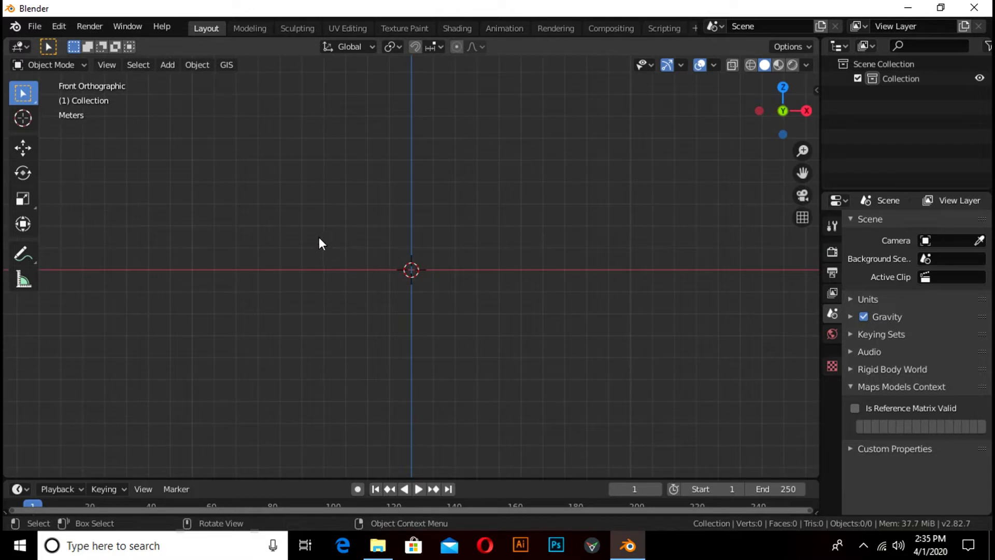
key(shift+a)
mouse_move(329, 236)
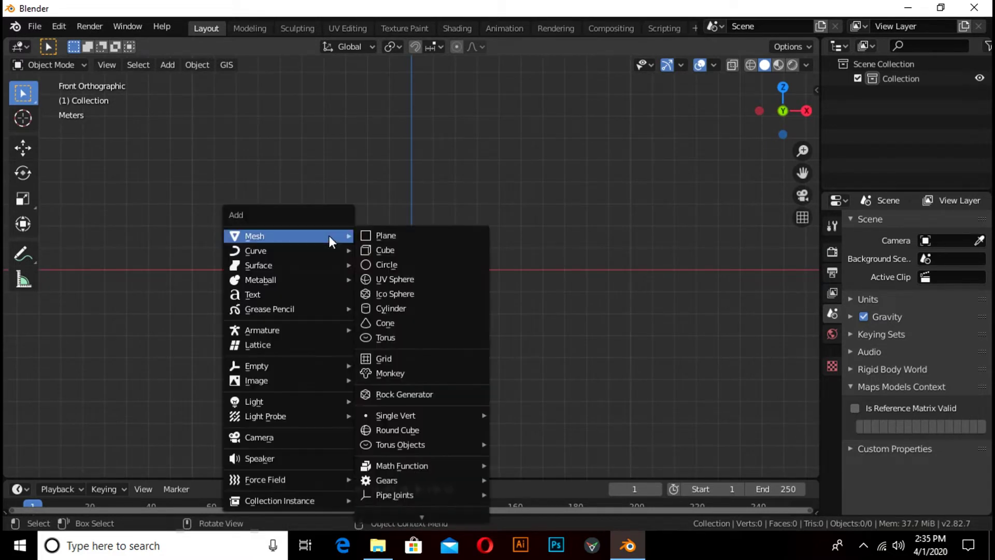
click(411, 250)
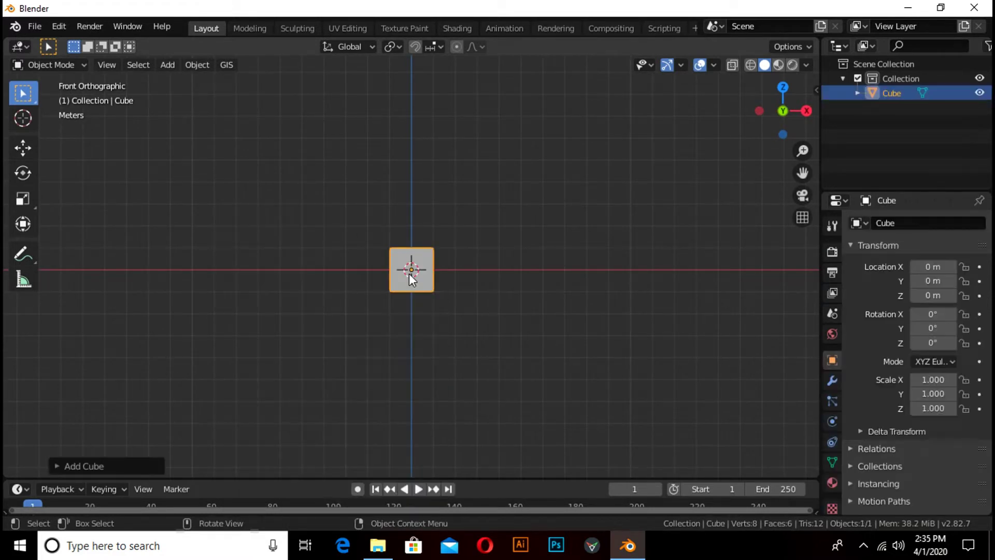
Raise the cube 1 m along Z so it rests on the ground.
scroll(409, 273, up, 4)
key(g)
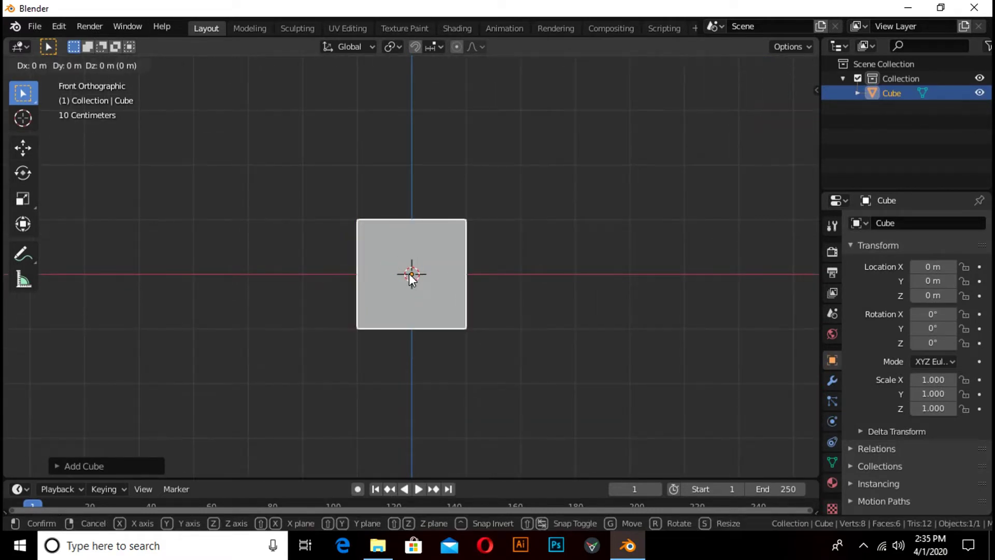
key(z)
key(1)
key(Return)
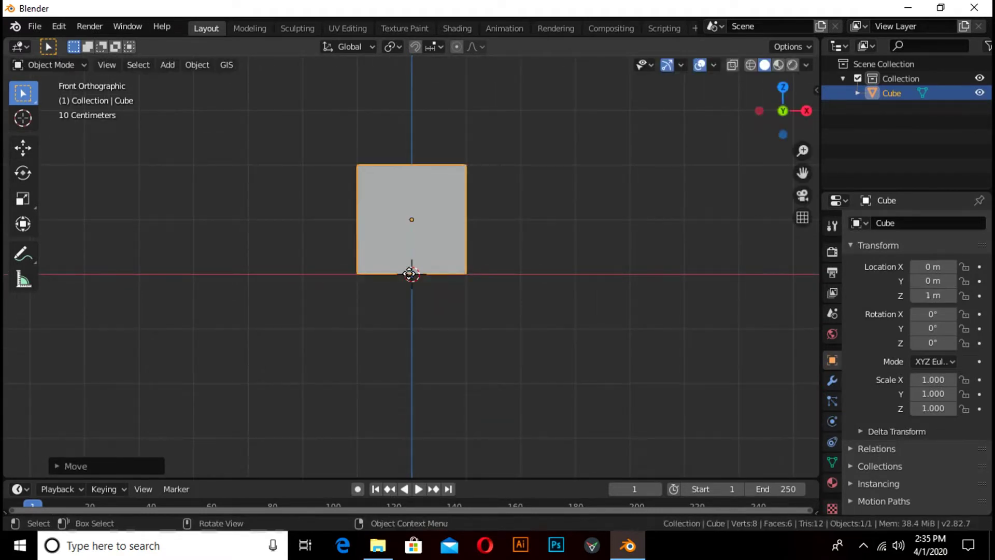
scroll(409, 273, down, 2)
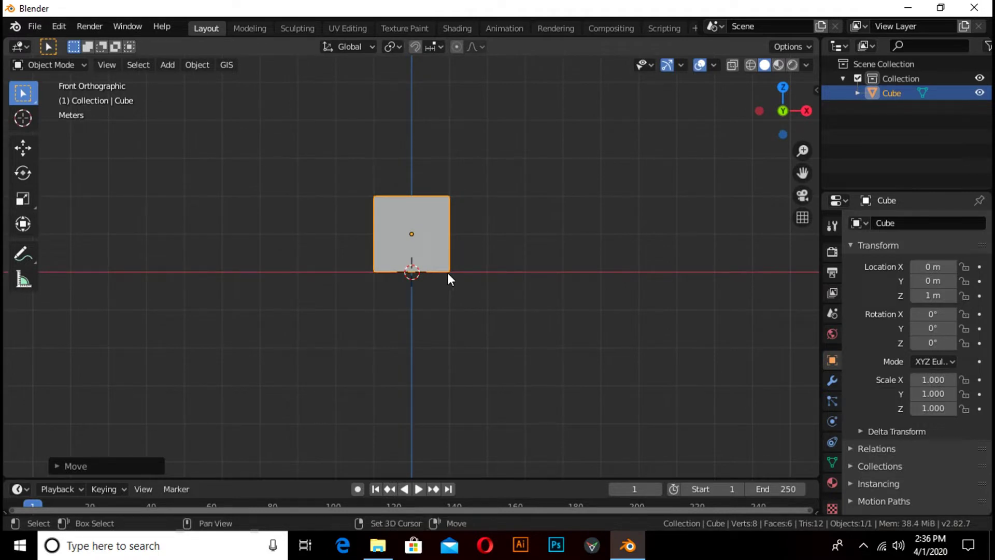
Duplicate the cube 3 m along X, repeating until five cubes form a row.
key(shift+d)
key(x)
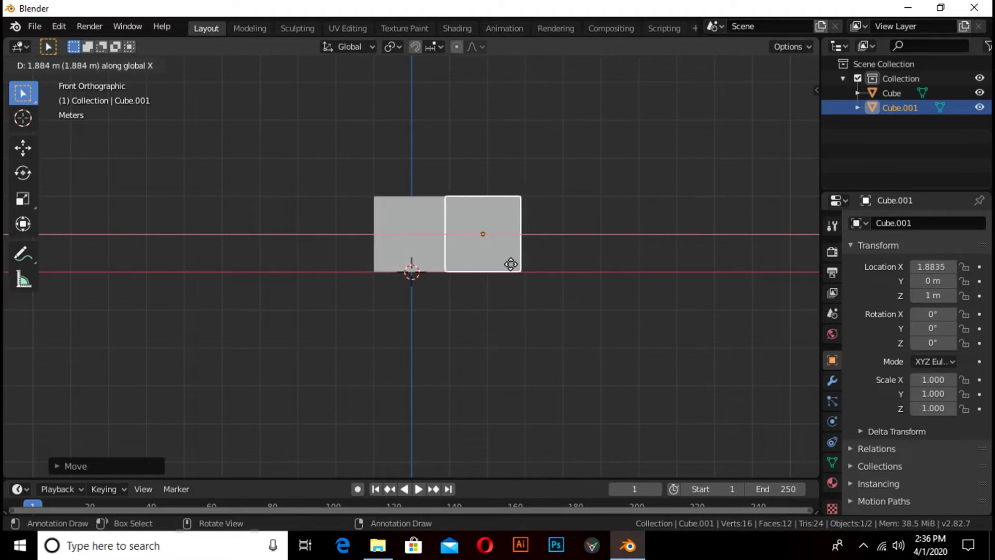
key(3)
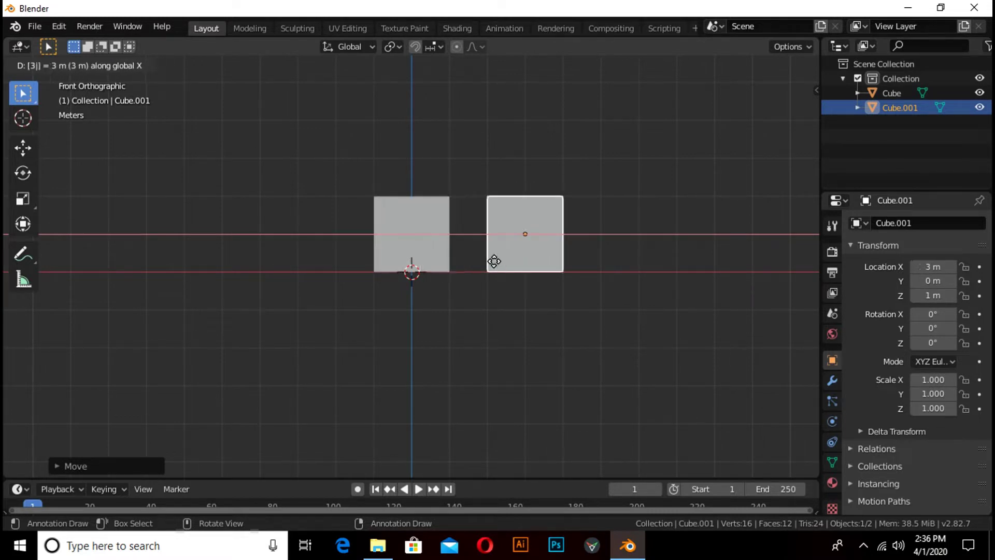
key(Return)
scroll(494, 261, down, 3)
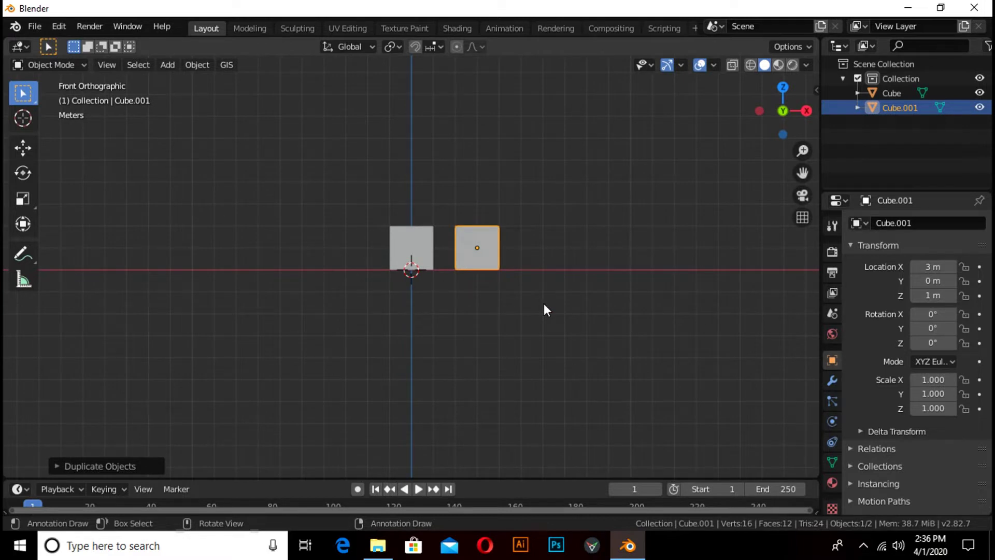
key(shift+r)
key(shift+r)
key(shift+r)
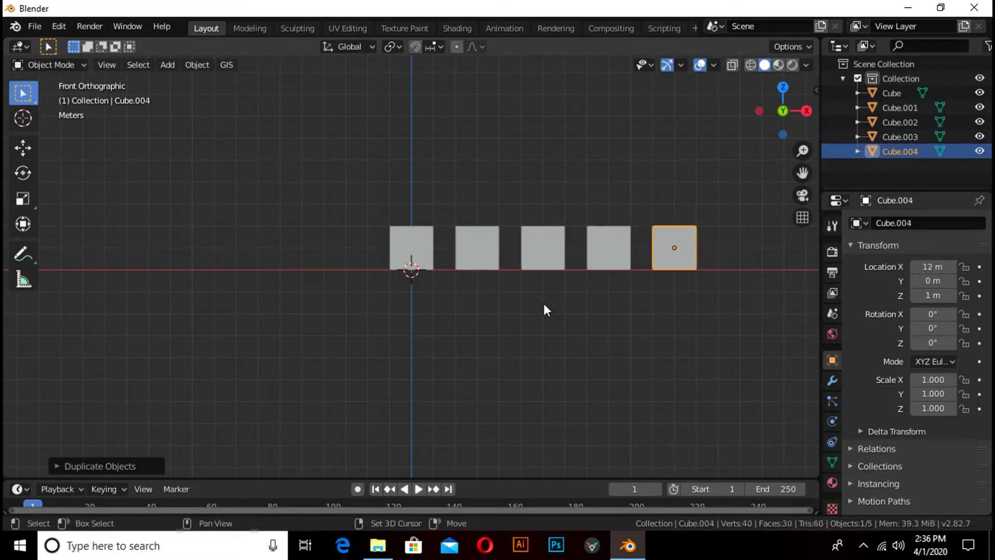
Recentre the view on the row and select the second cube.
scroll(543, 303, up, 2)
shift+middle_drag(563, 284, 390, 323)
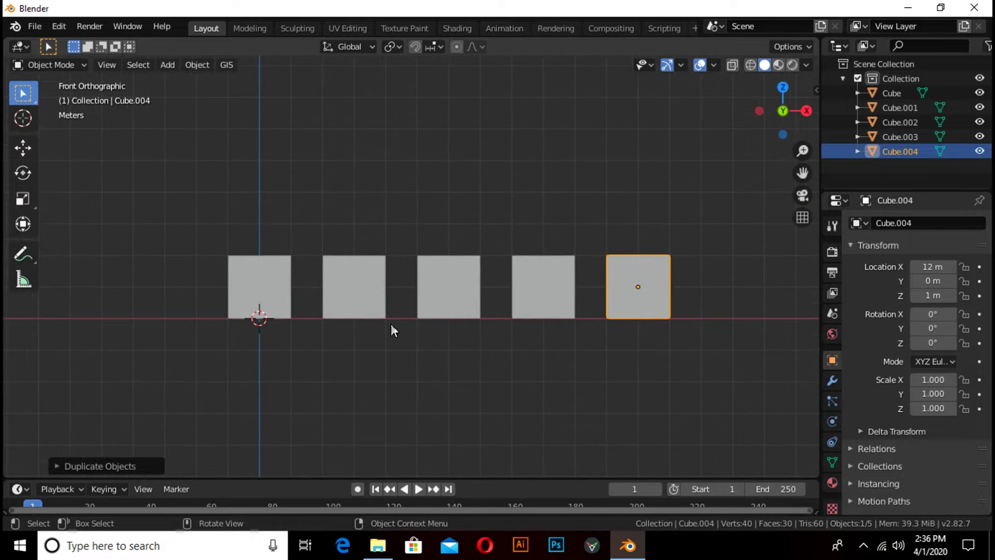
click(360, 292)
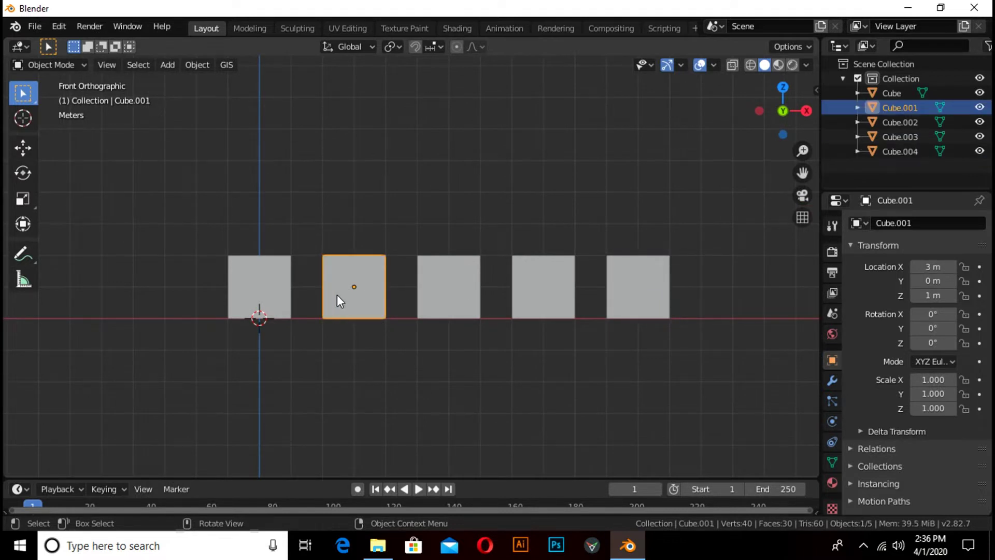
Raise the second cube's top face 2 m in Edit Mode.
key(Tab)
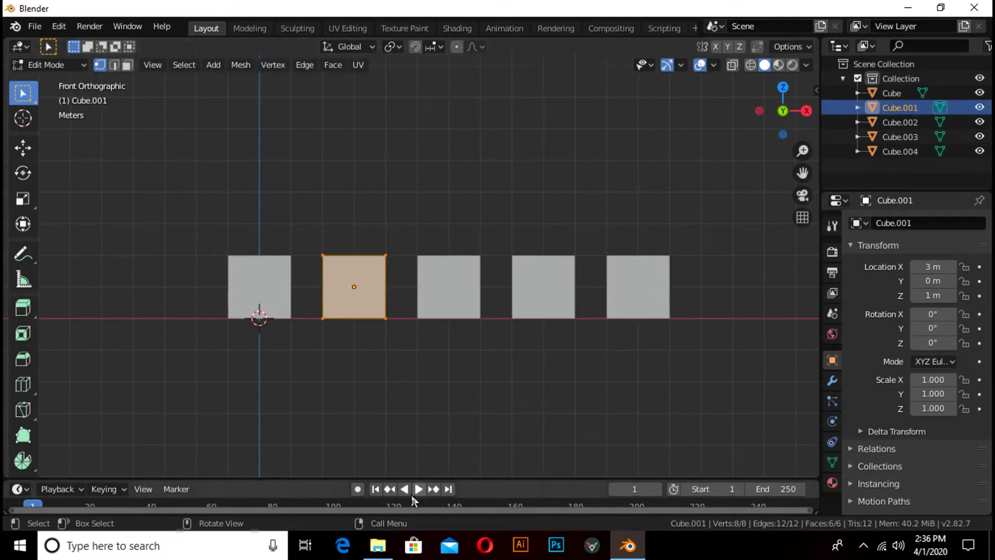
click(127, 65)
middle_drag(362, 204, 365, 228)
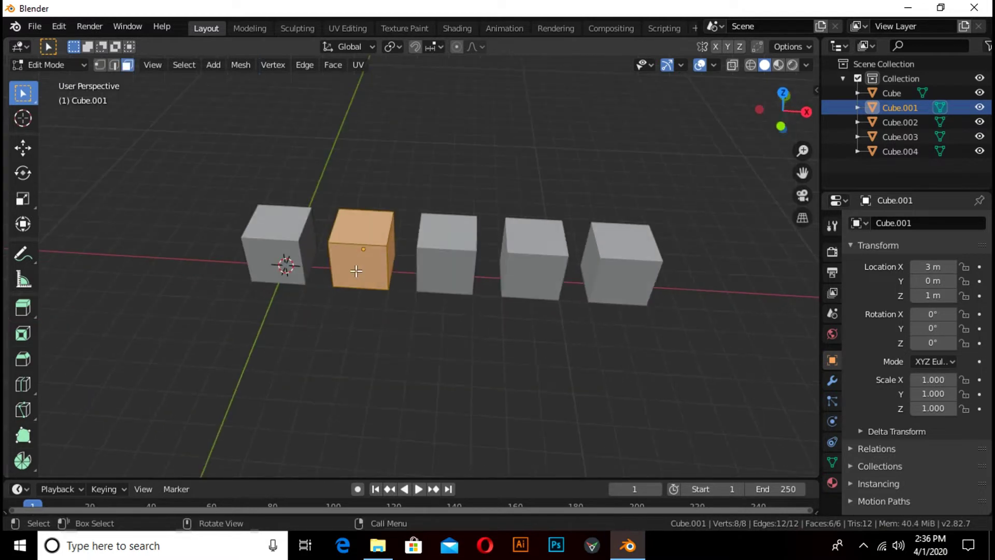
click(365, 228)
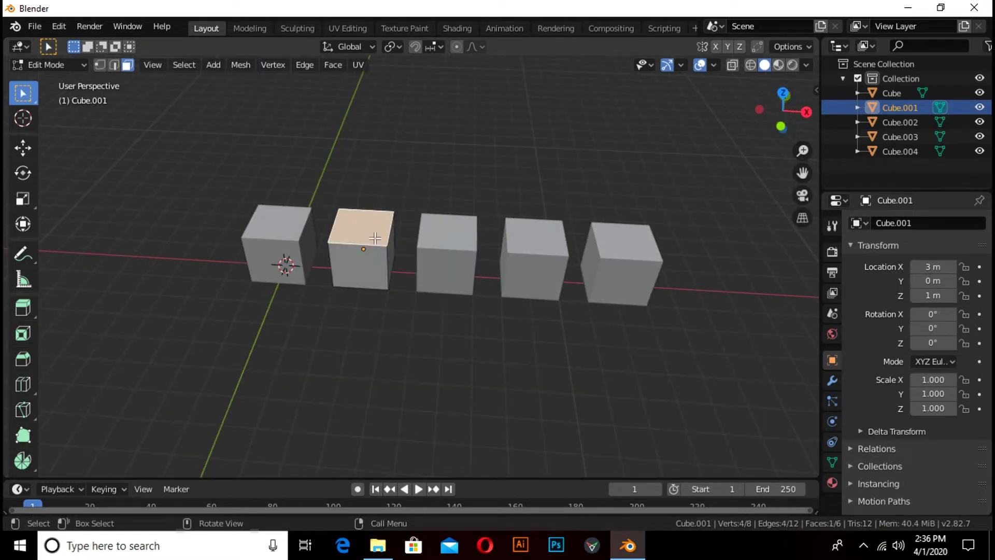
key(g)
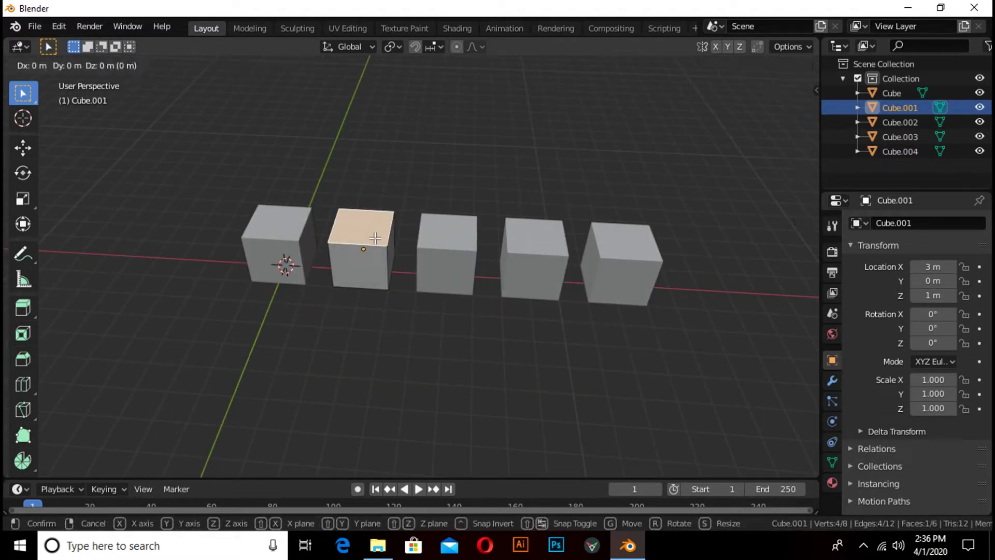
text(z2)
key(Return)
key(Tab)
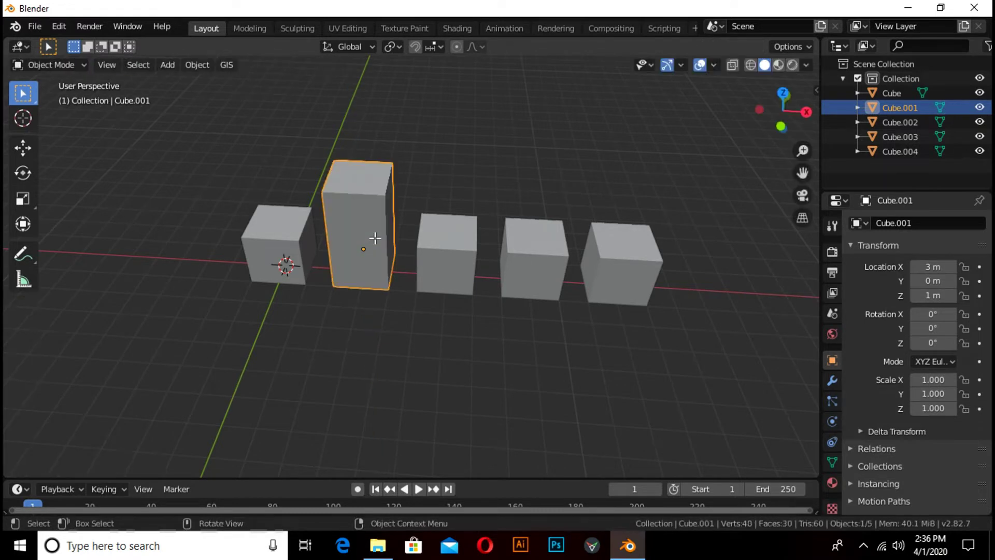
Raise the third cube's top face 4 m along Z.
click(452, 256)
key(Tab)
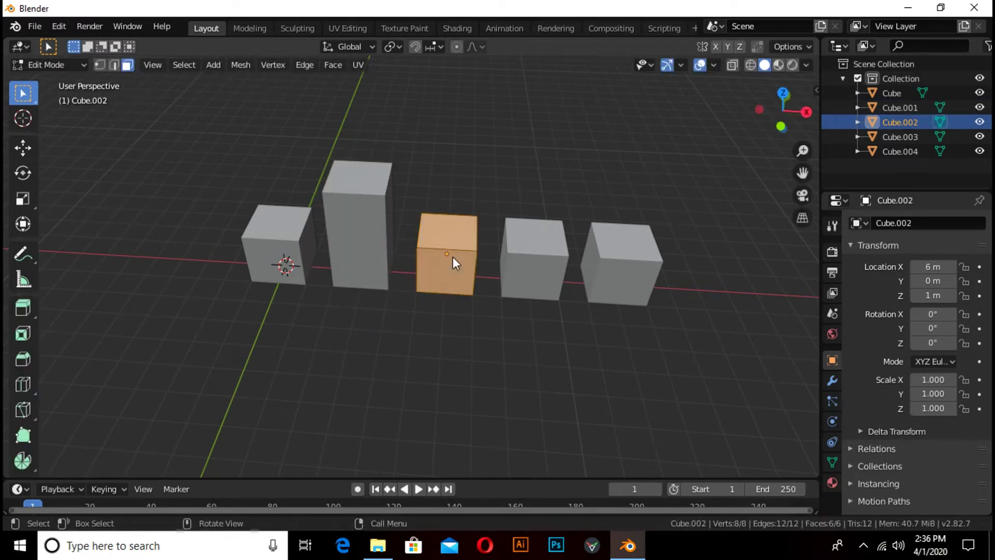
click(452, 235)
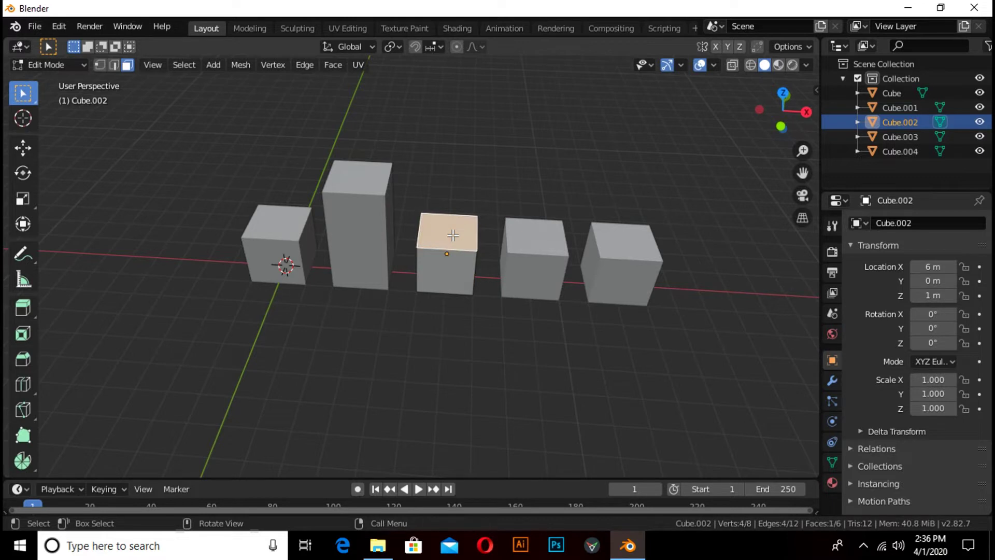
key(g)
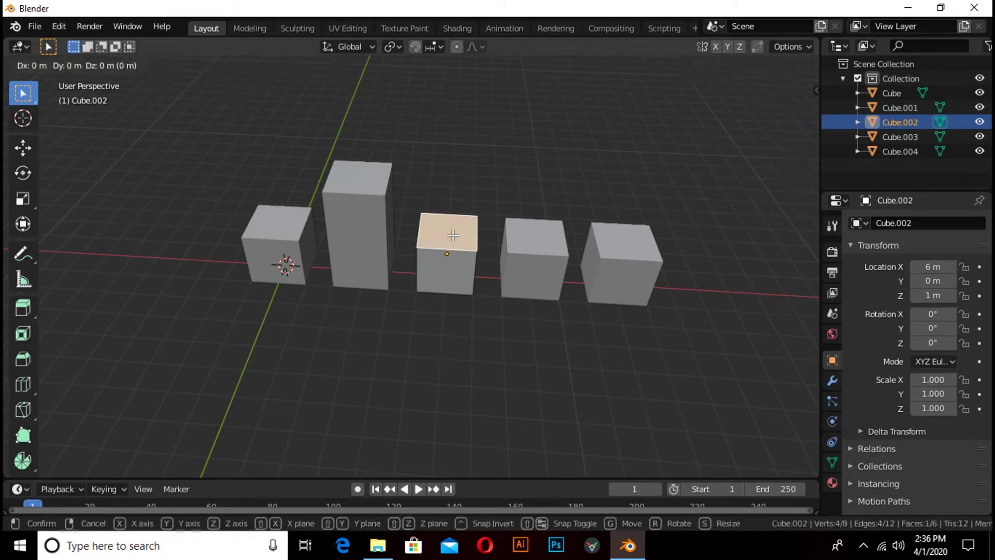
key(z)
key(5)
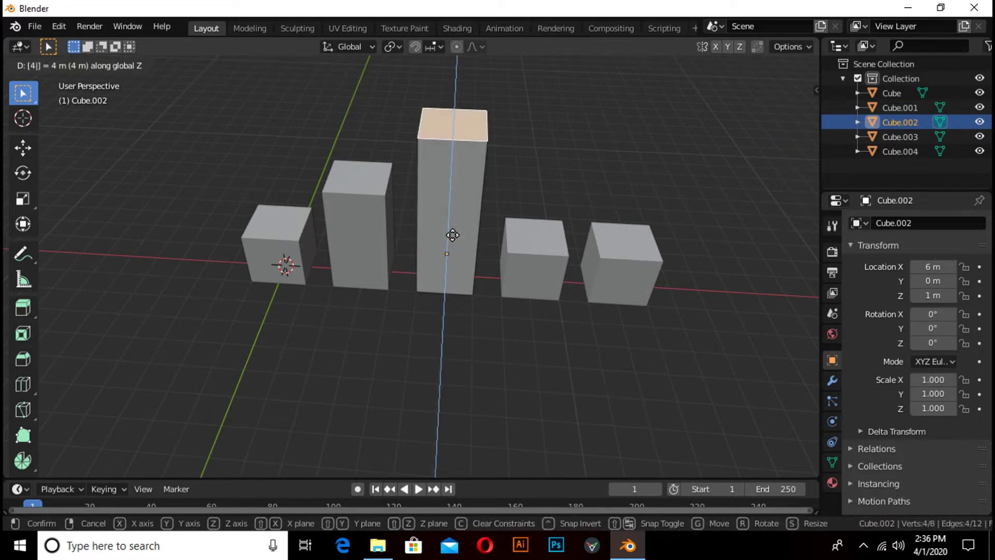
key(Return)
key(Tab)
Raise the fourth cube's top face 6 m along Z.
click(533, 259)
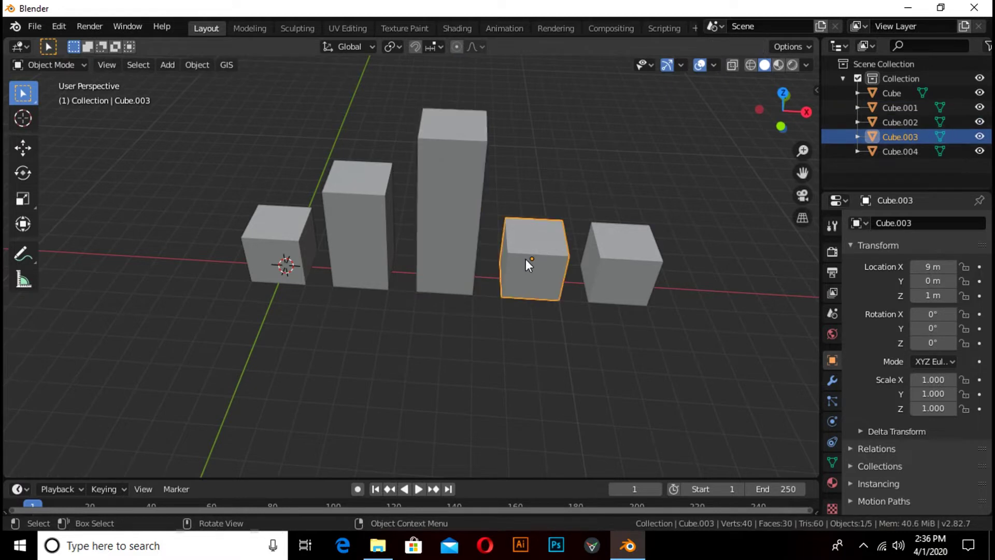
key(Tab)
click(546, 245)
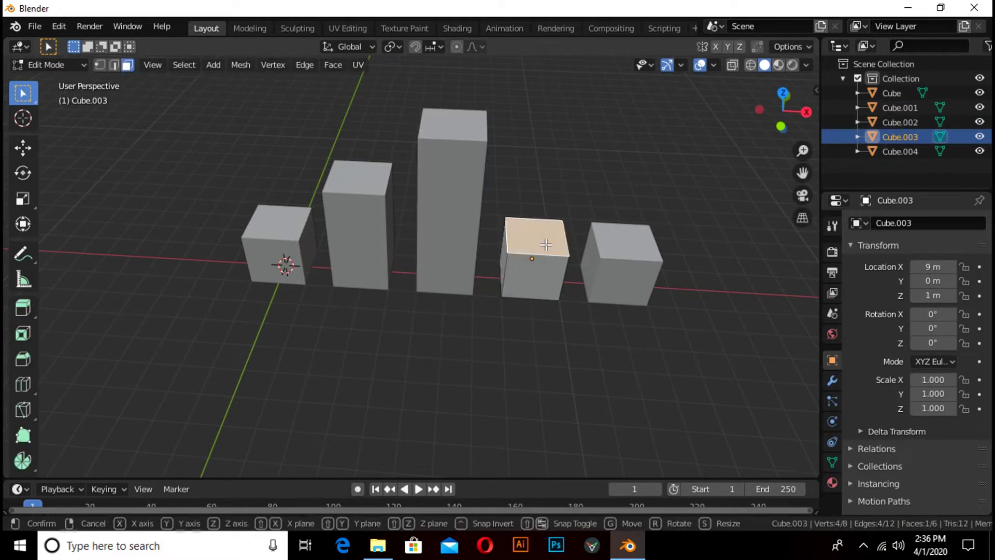
key(g)
key(z)
key(7)
key(Return)
key(Tab)
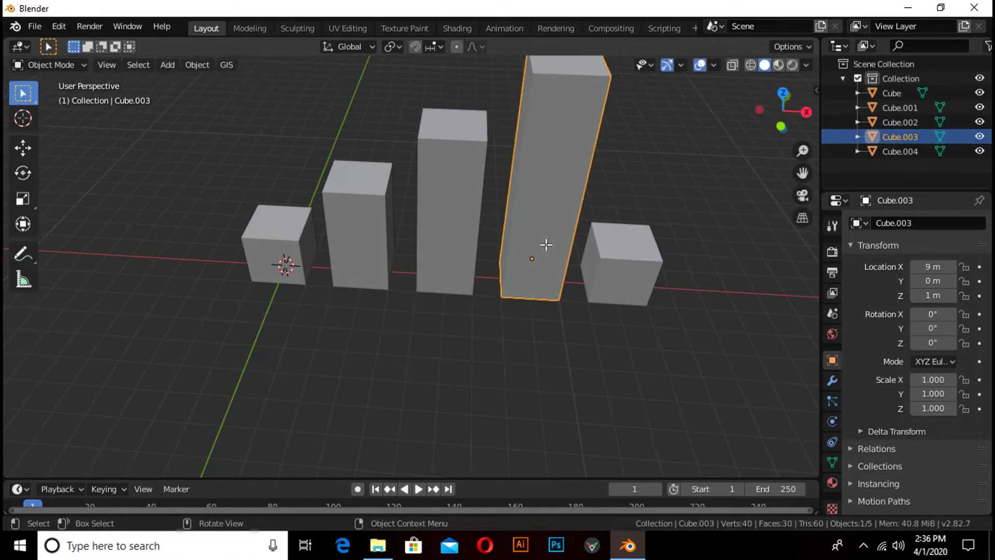
Raise the fifth cube's top face 8 m, then return to front view.
click(629, 272)
key(Tab)
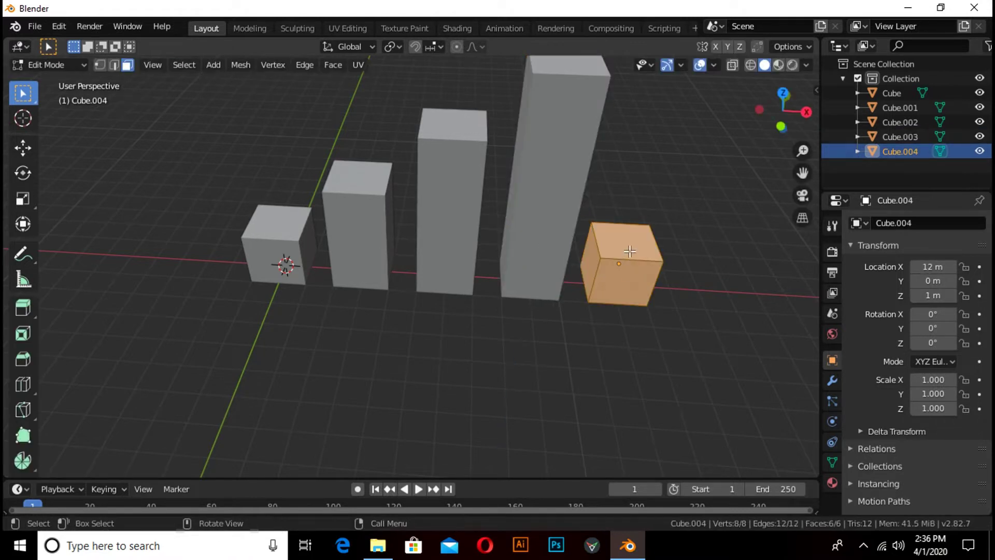
click(630, 251)
key(g)
key(z)
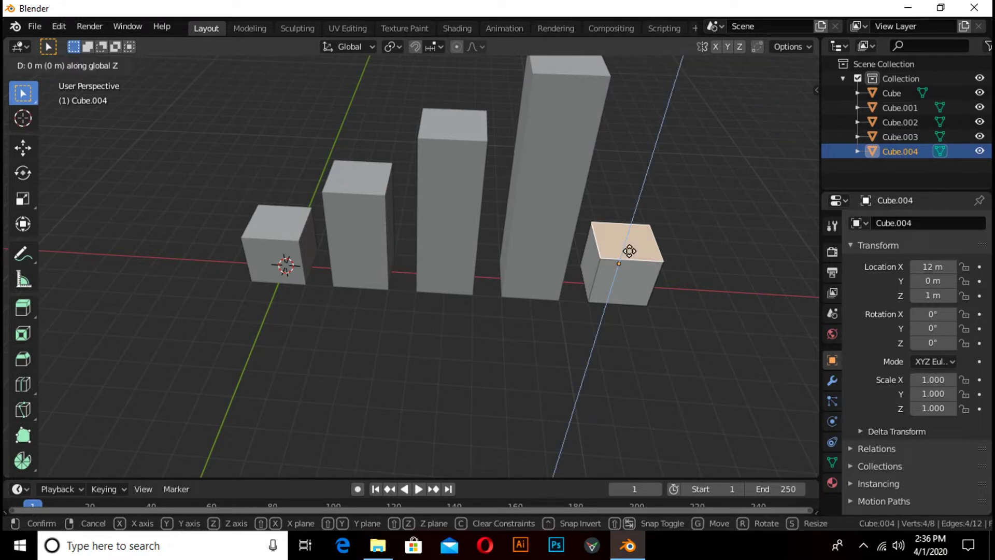
text(8)
key(Return)
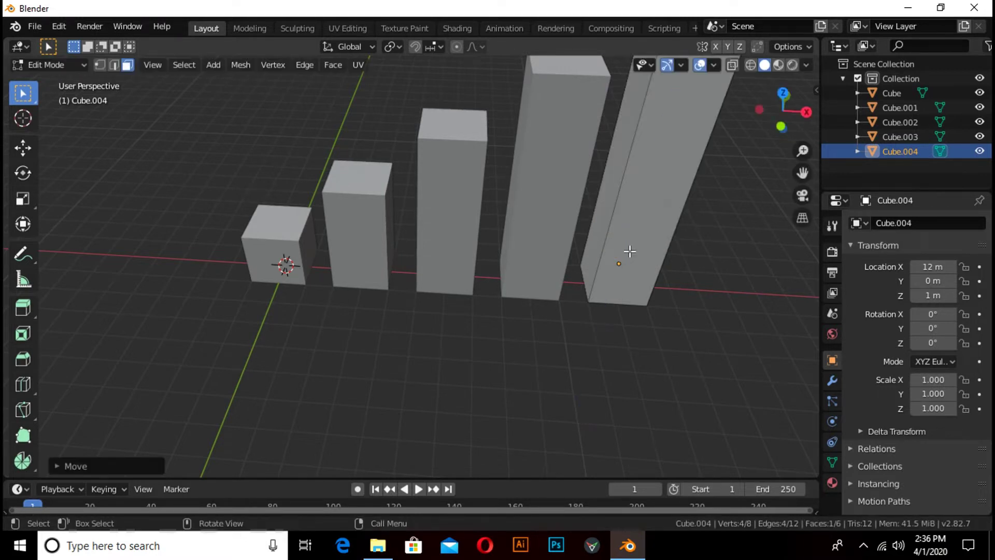
key(Tab)
key(KP_1)
scroll(437, 313, up, 4)
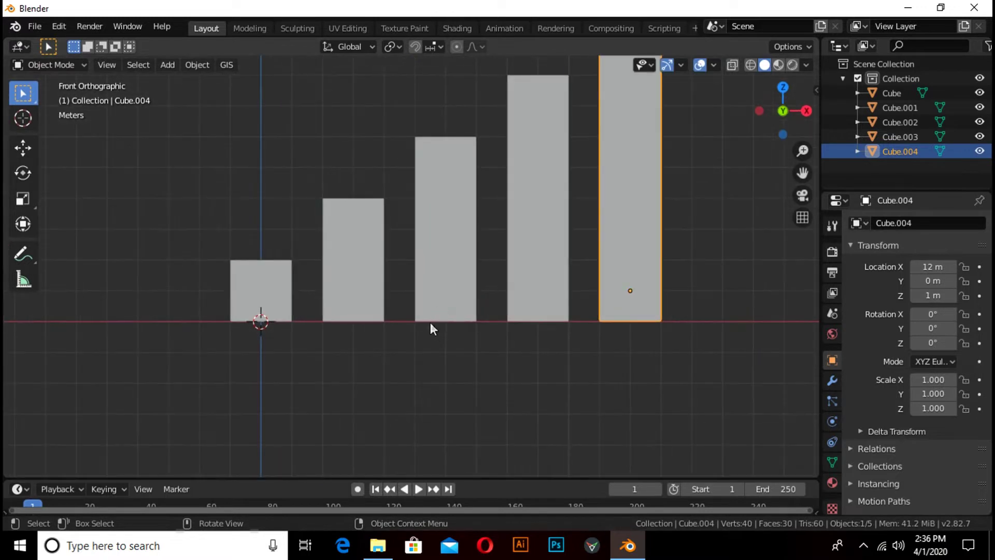
Select the four raised bars.
scroll(430, 329, down, 2)
click(385, 270)
shift+click(445, 255)
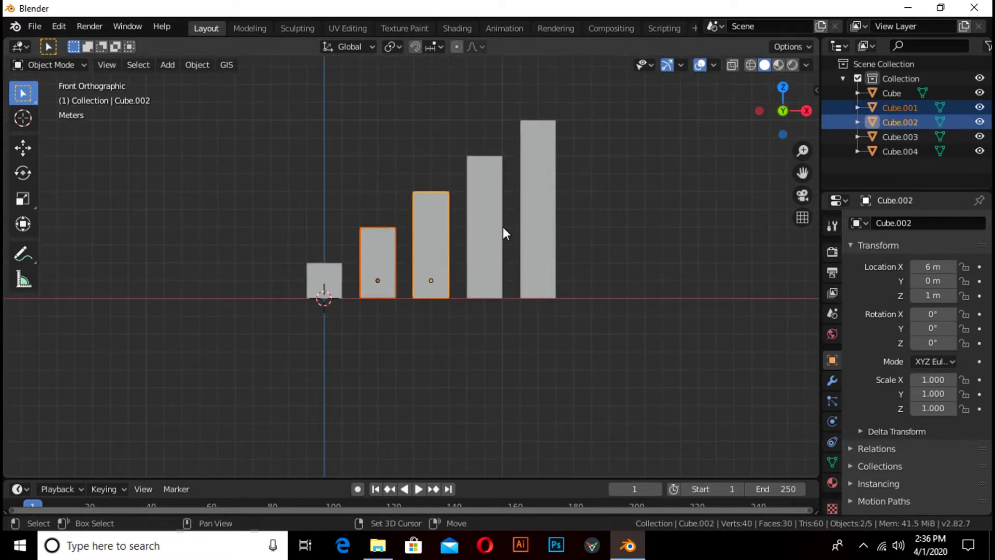
shift+click(501, 212)
shift+click(535, 208)
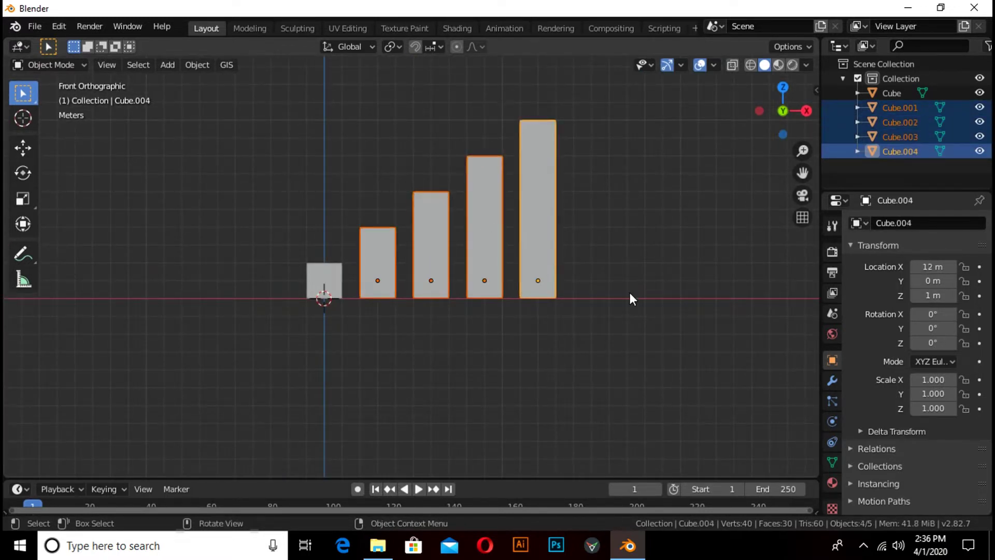
Duplicate the bars, move them -15 m along X, and mirror them with X scale -1.
key(shift+d)
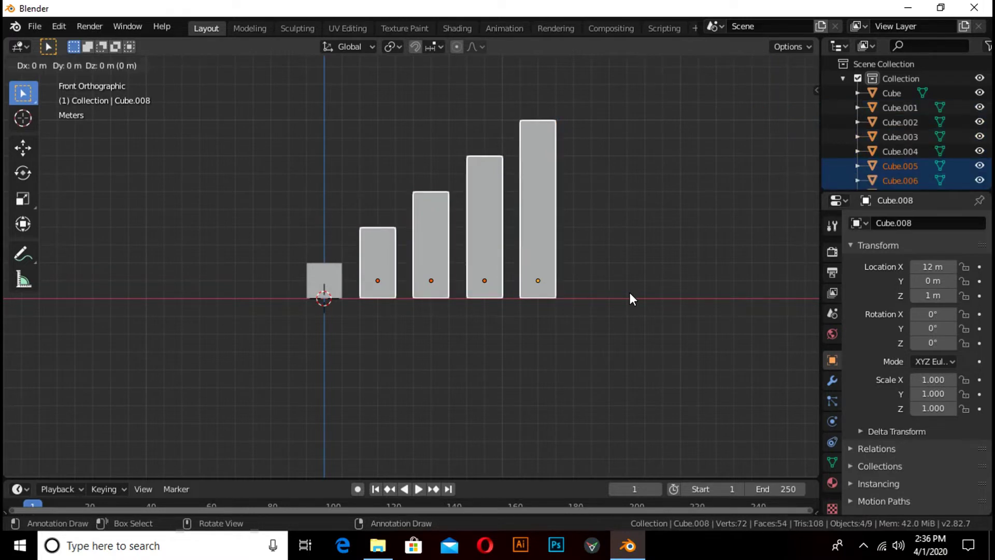
key(x)
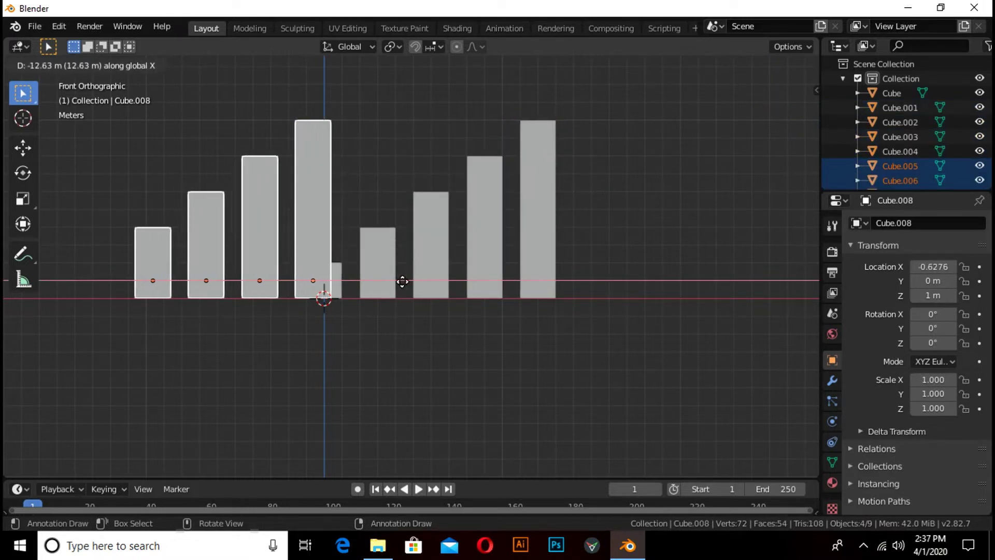
text(-15)
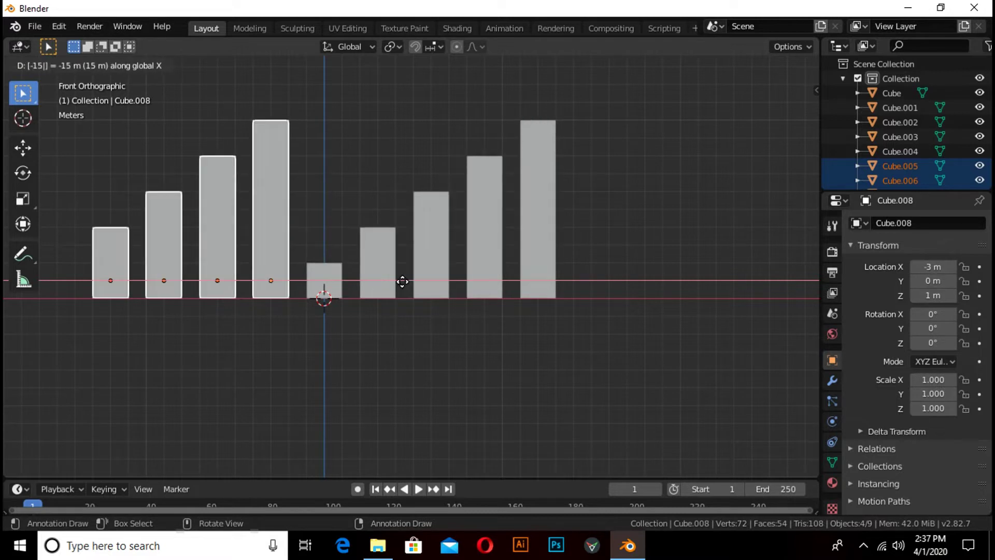
key(Return)
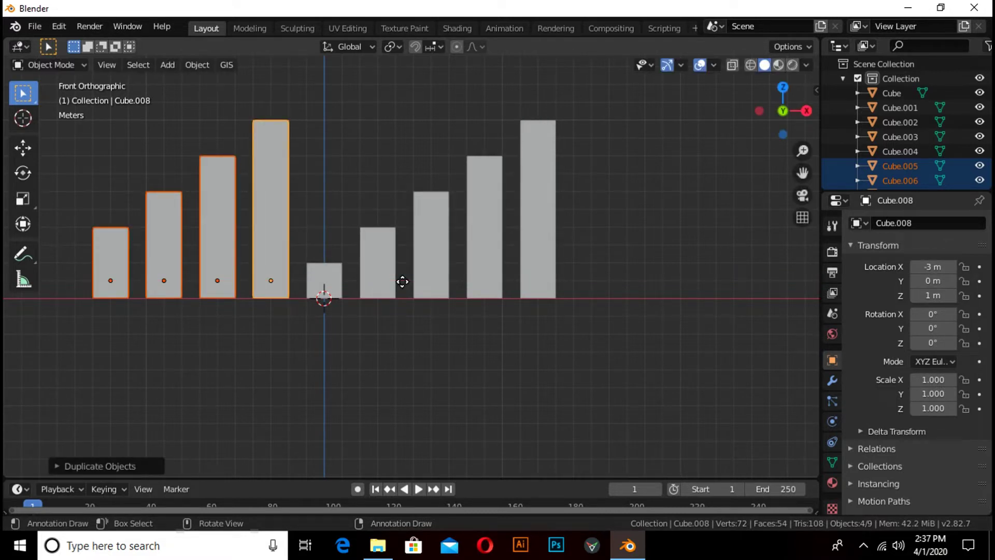
text(sx)
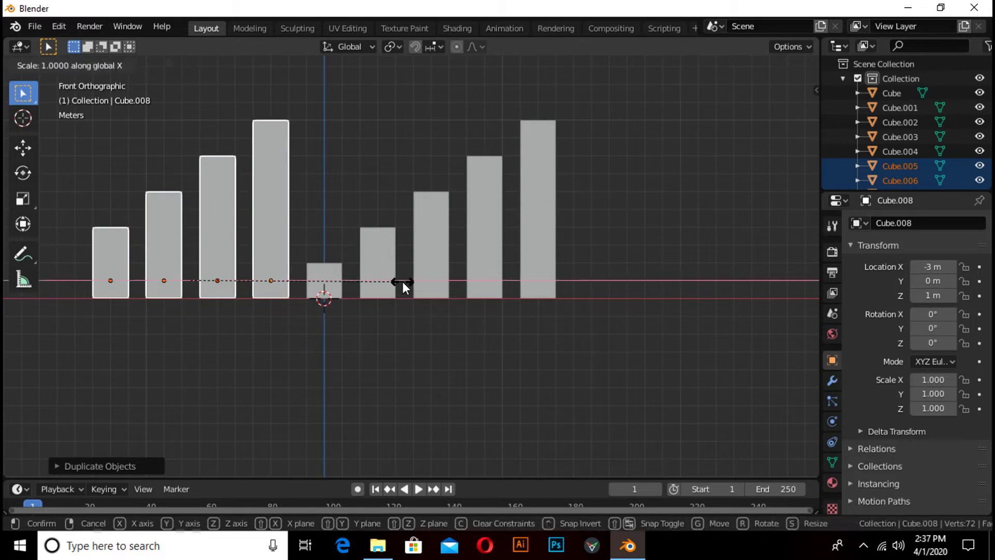
text(-1)
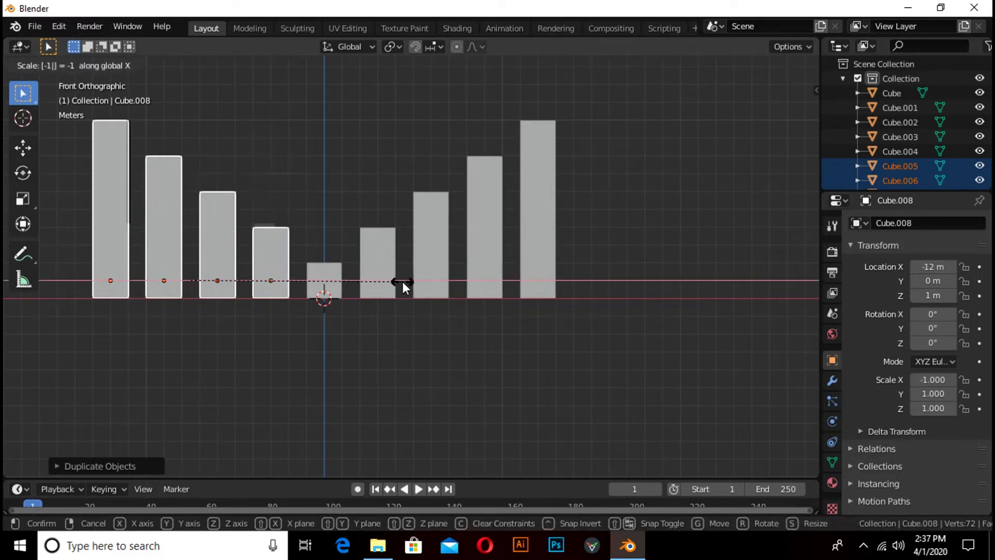
key(Return)
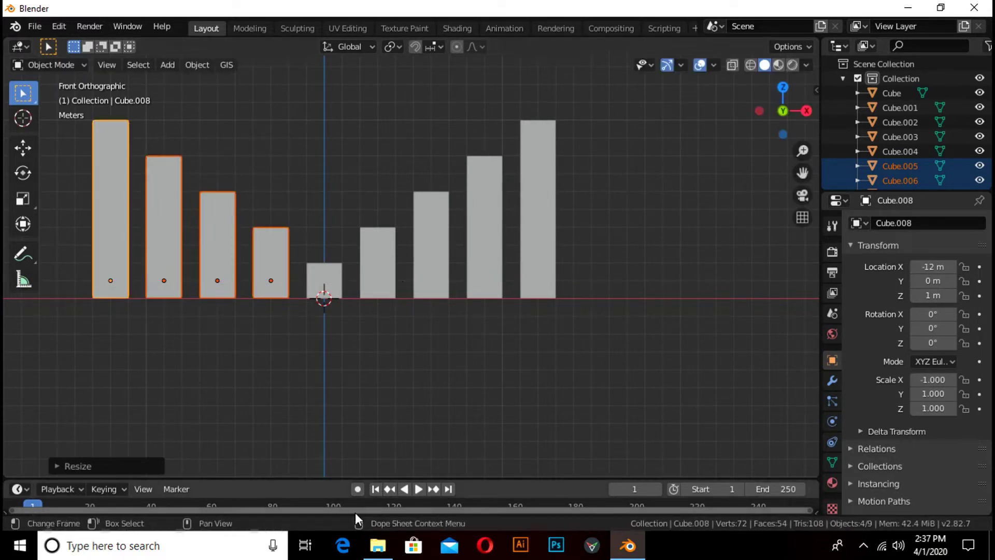
Deselect the bars, frame all of them, and bring up Add > Mesh > Single Vert.
click(366, 462)
scroll(358, 446, down, 4)
scroll(332, 415, up, 4)
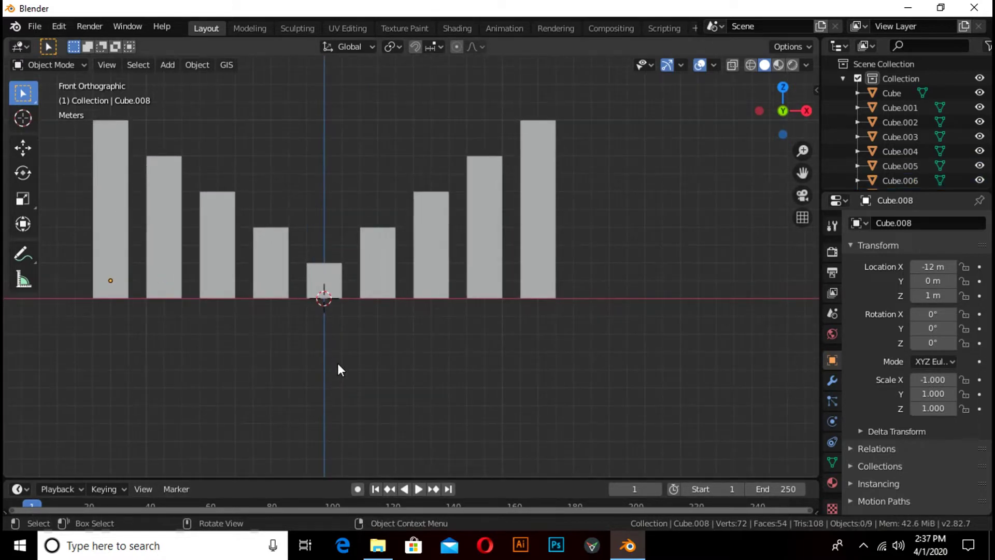
shift+middle_drag(338, 367, 366, 449)
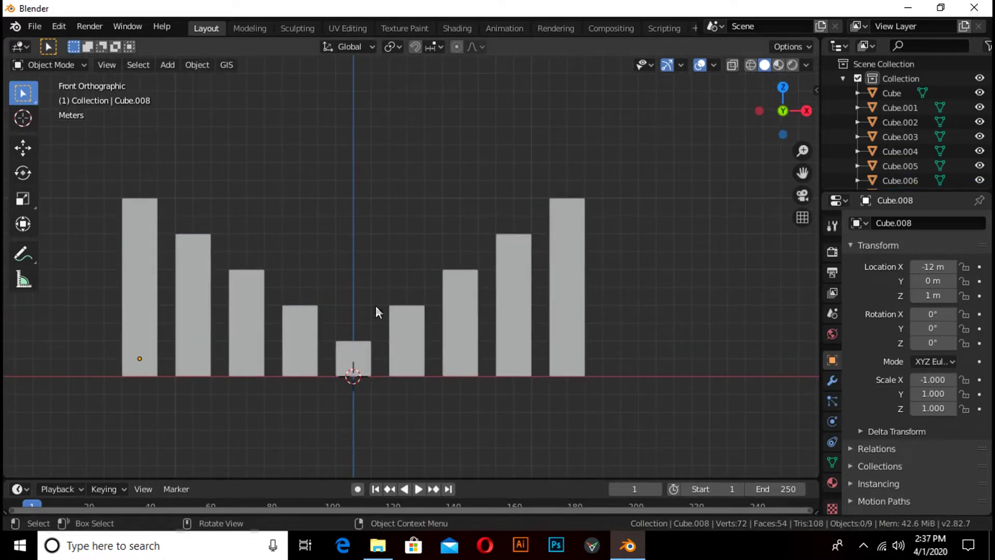
key(shift+a)
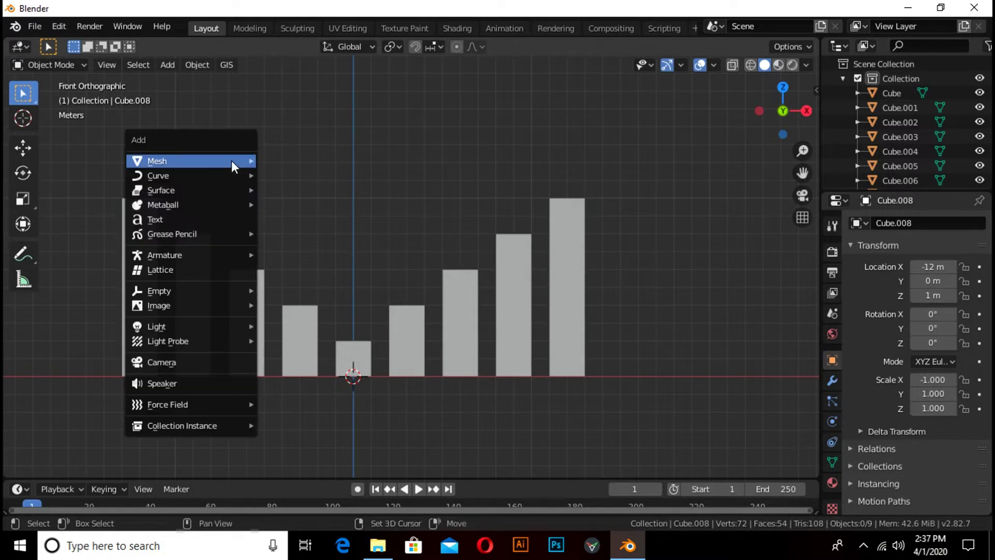
mouse_move(231, 161)
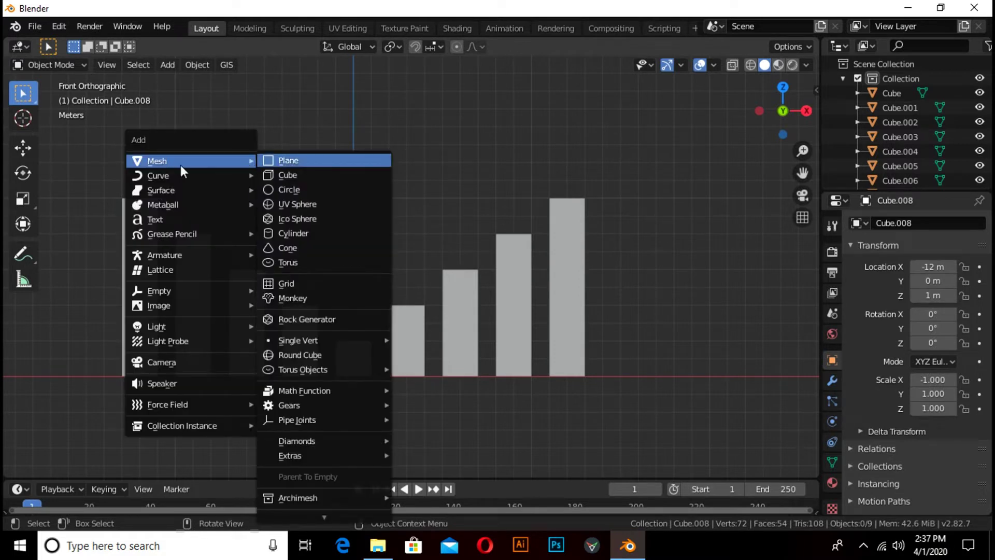
mouse_move(150, 164)
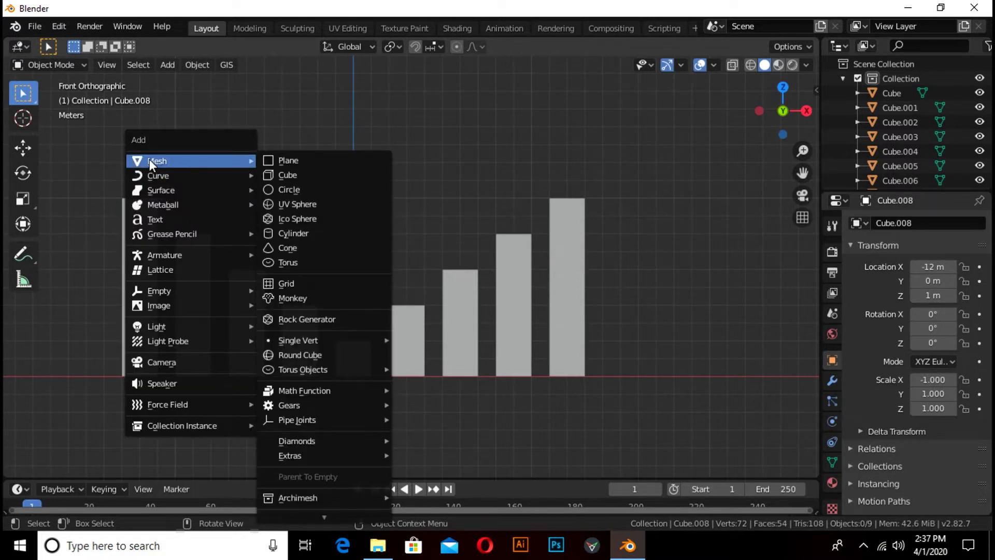
mouse_move(304, 341)
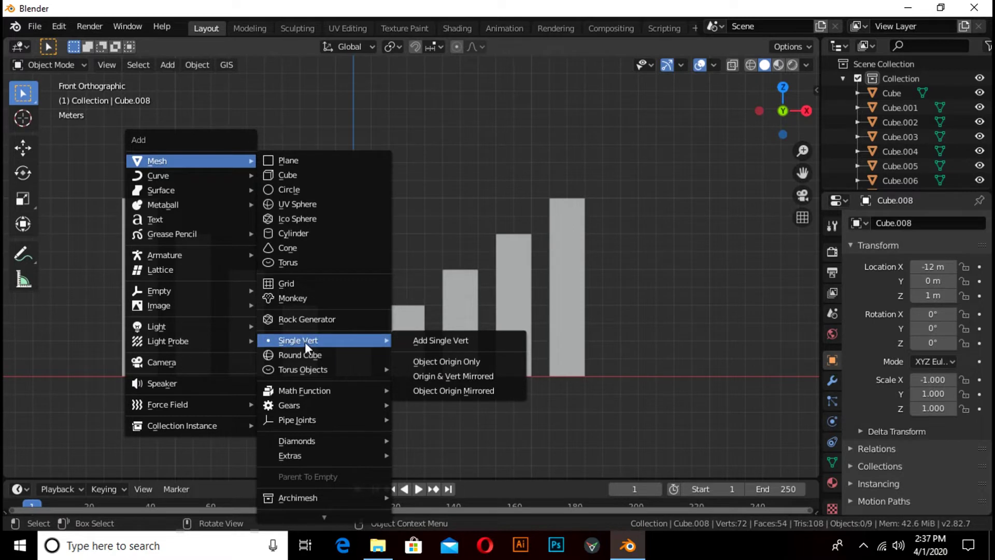
Add a single vertex above the leftmost bar and extrude it along X to above the rightmost bar.
click(452, 341)
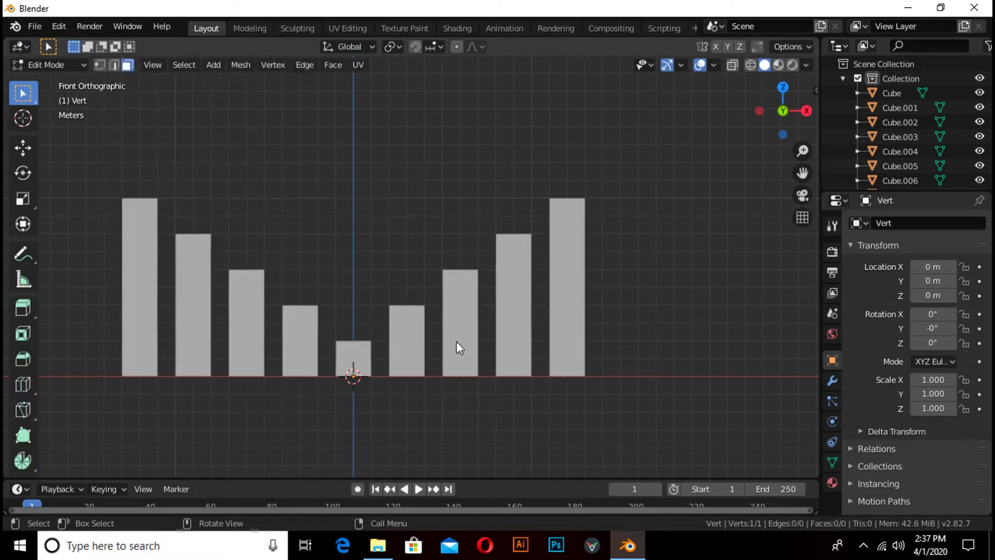
click(100, 65)
key(g)
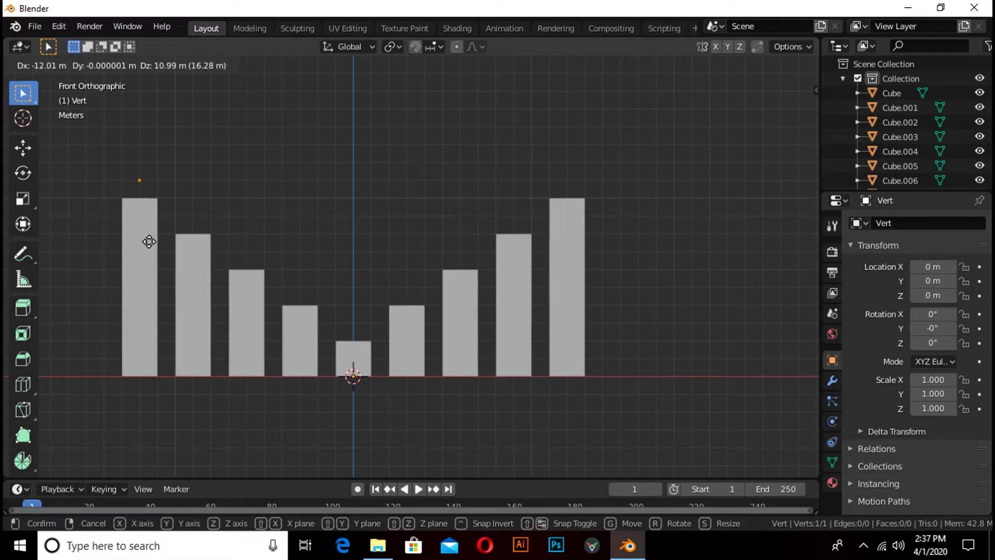
click(149, 242)
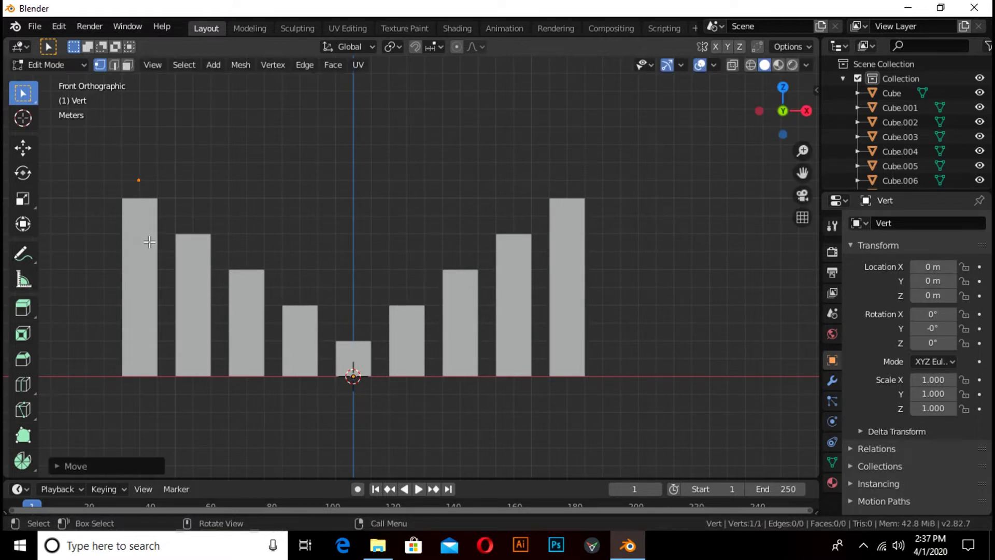
key(e)
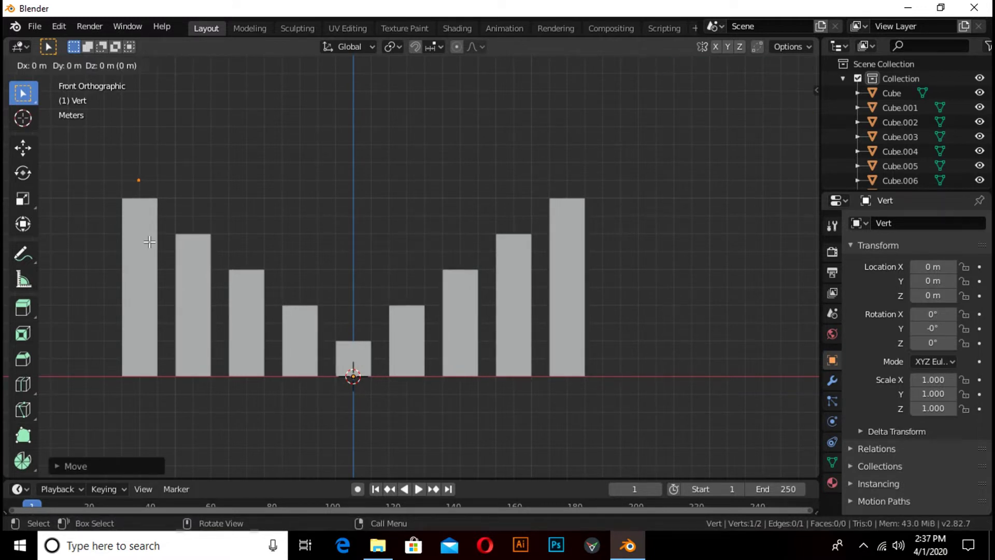
key(x)
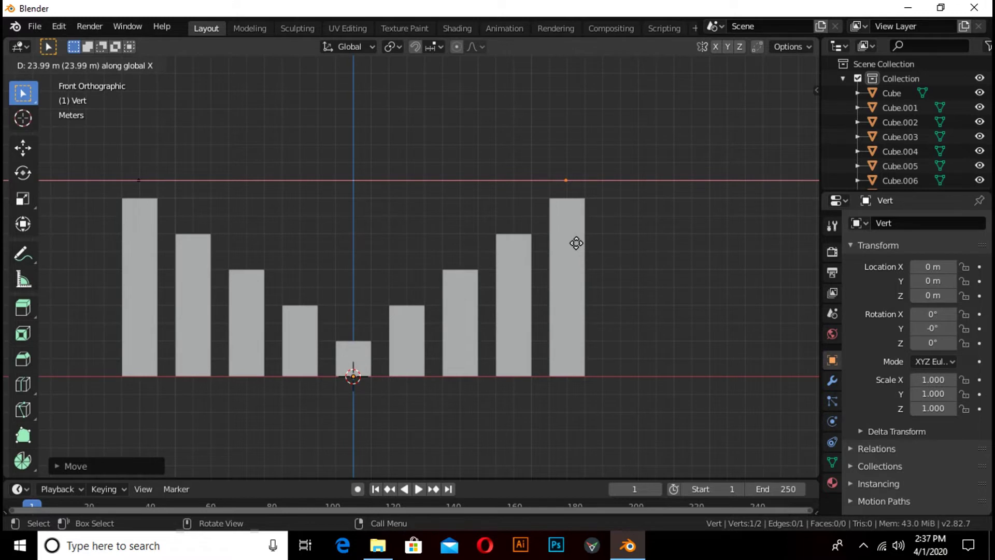
click(576, 243)
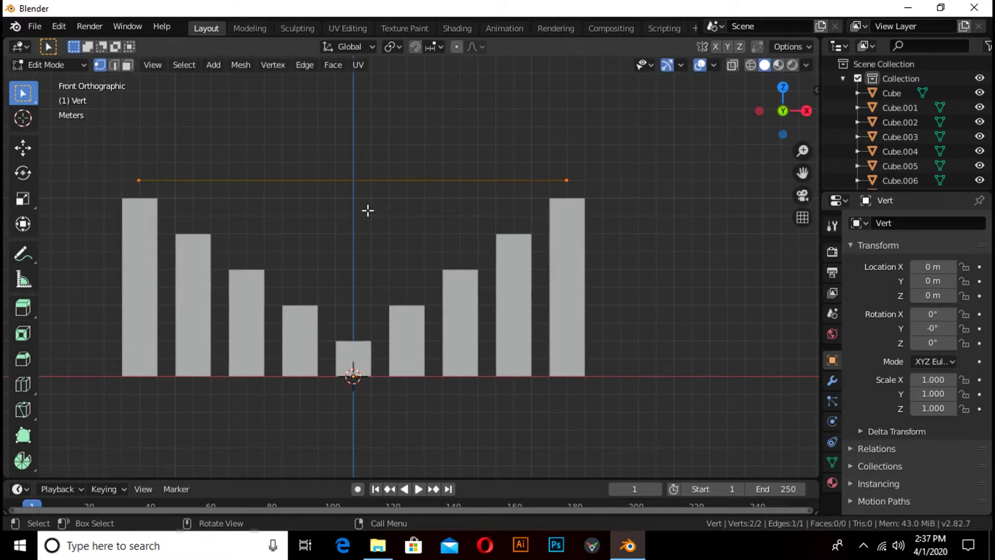
Subdivide the edge and lower its middle vertex along Z into a V.
right_click(361, 123)
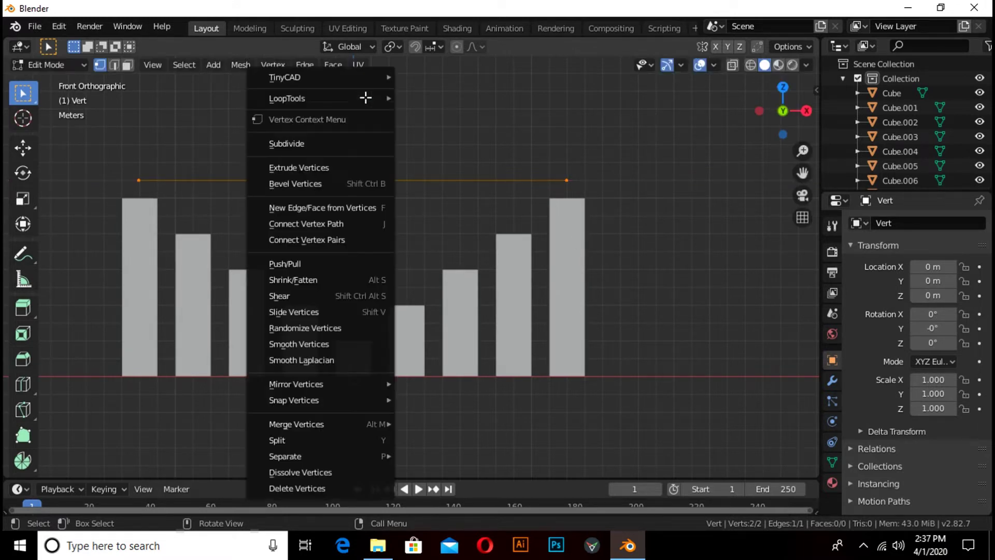
click(332, 145)
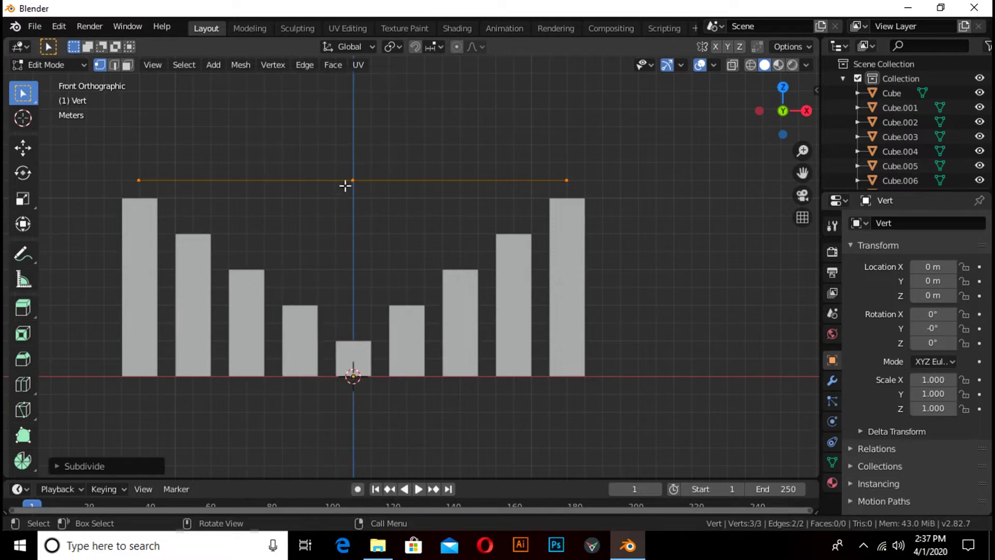
click(351, 211)
click(352, 180)
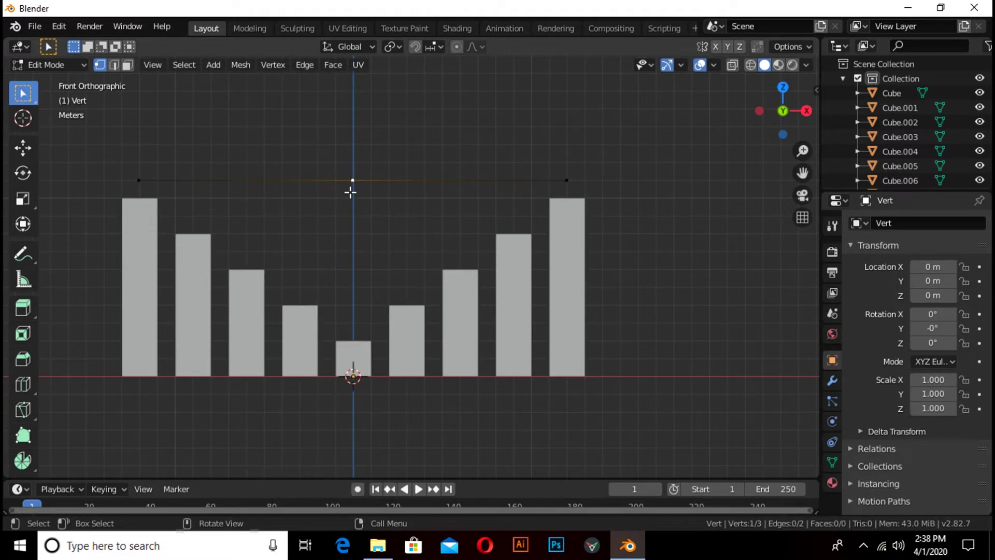
key(g)
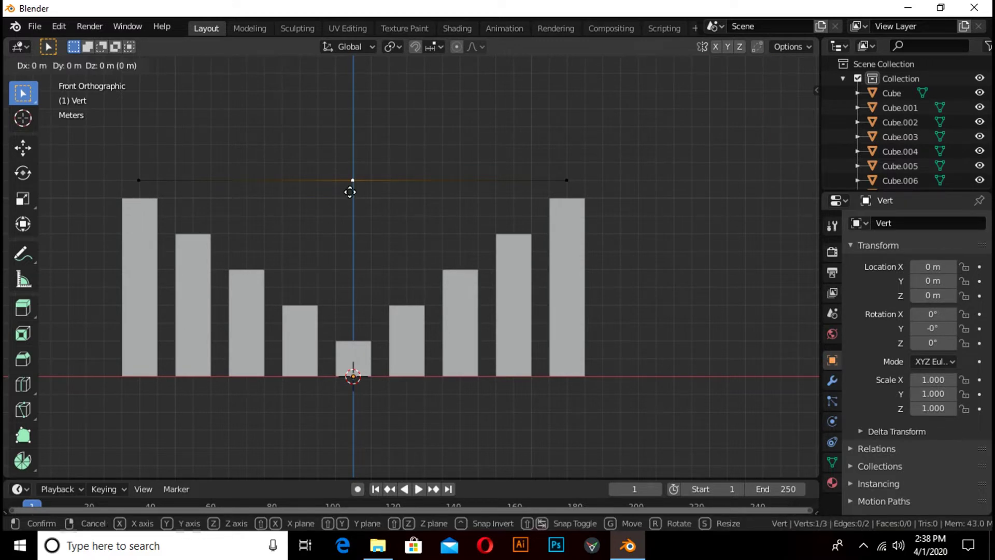
key(z)
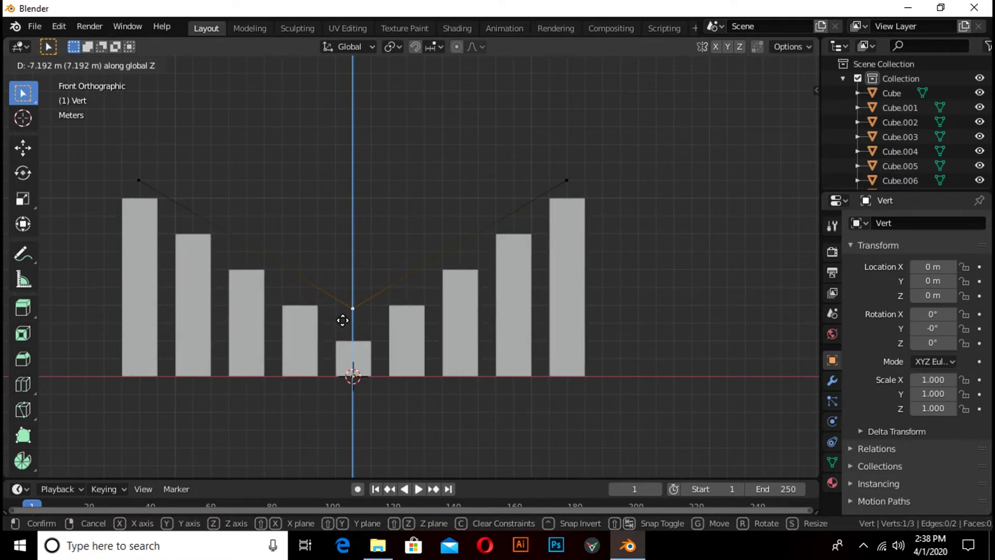
click(343, 321)
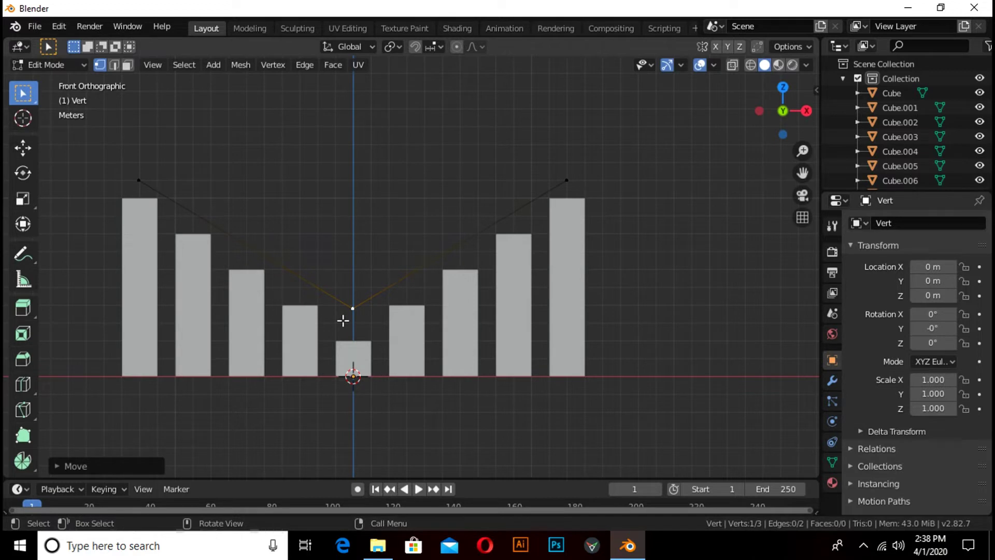
Bevel the middle vertex with 9 segments into a smooth curve.
key(ctrl+shift+b)
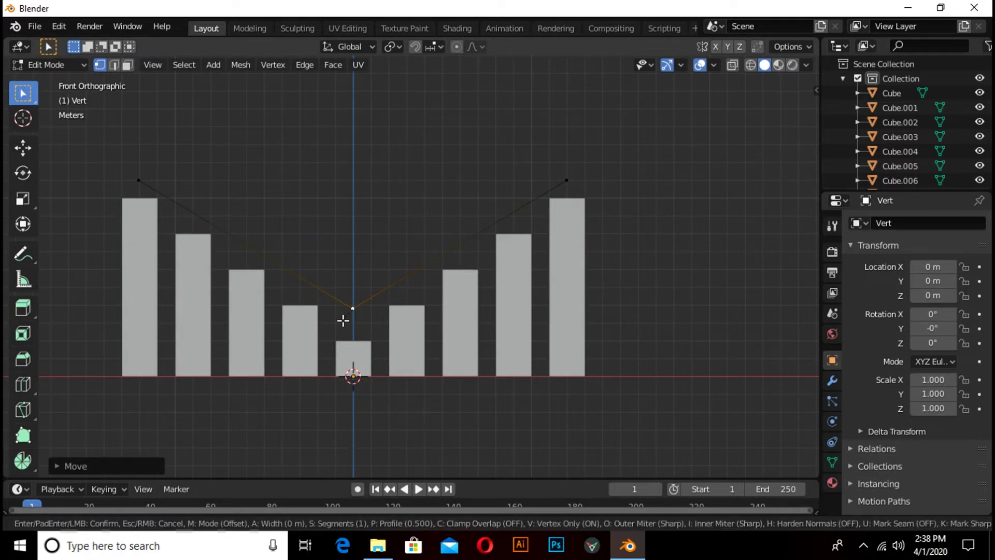
scroll(363, 316, up, 6)
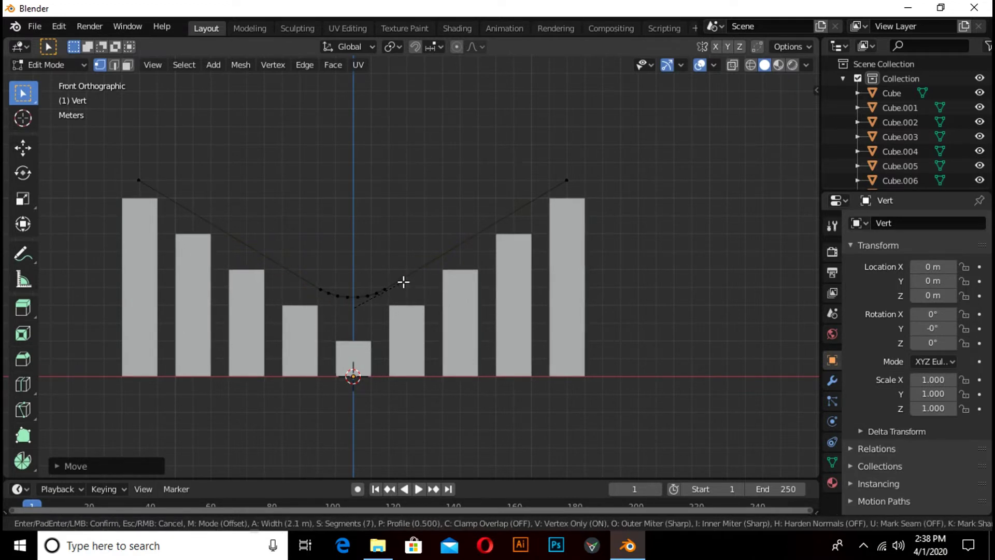
scroll(412, 272, up, 2)
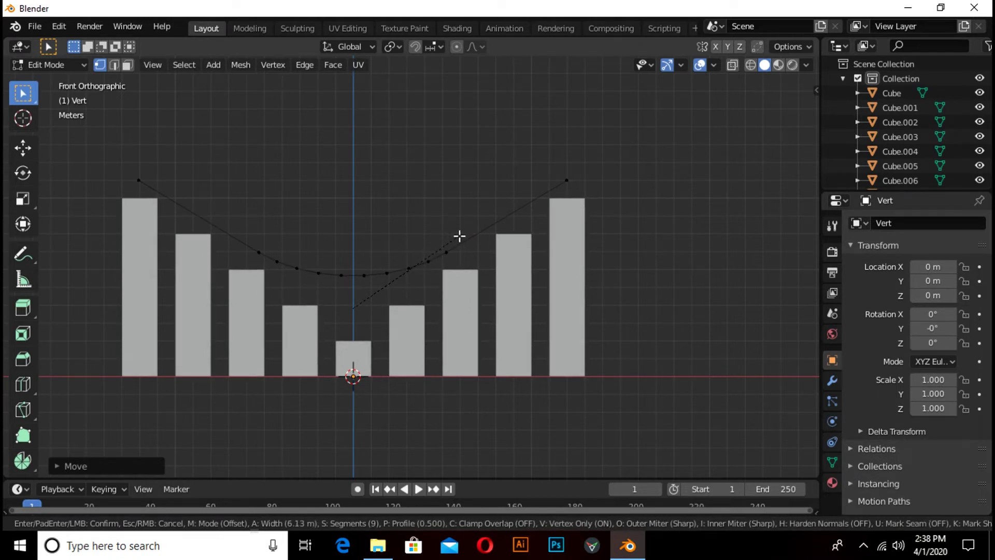
click(476, 212)
click(60, 65)
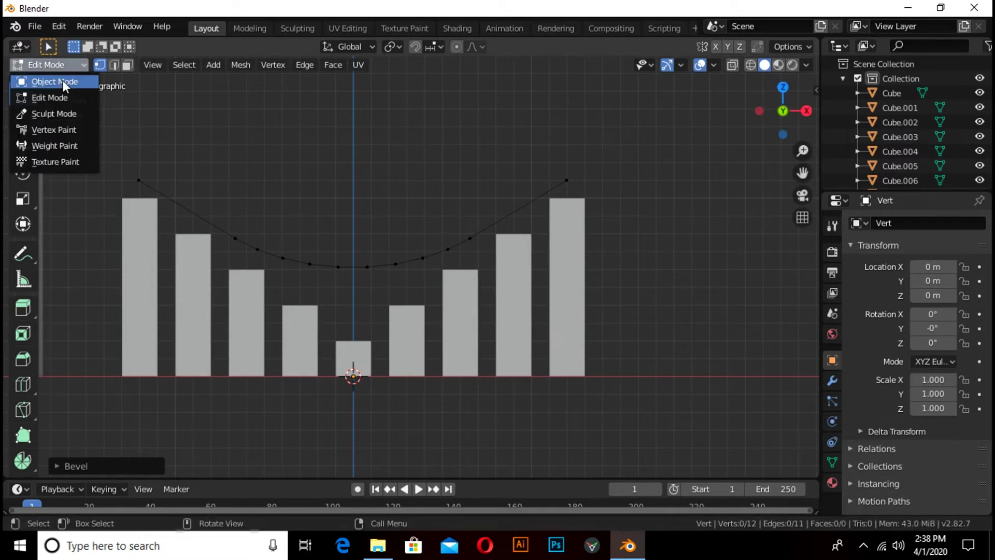
Return to Object Mode and convert the vertex path into a curve.
click(64, 81)
click(198, 65)
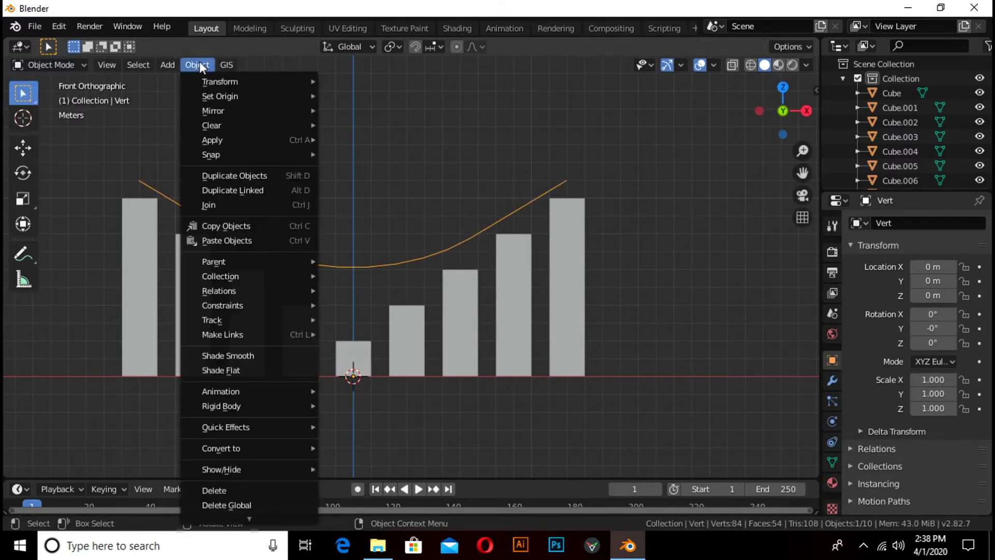
mouse_move(224, 450)
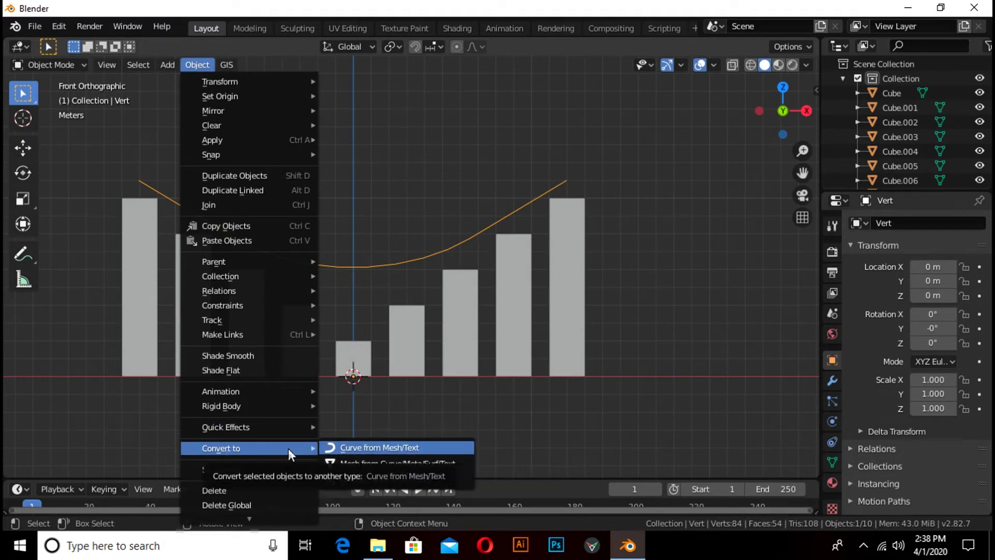
click(376, 452)
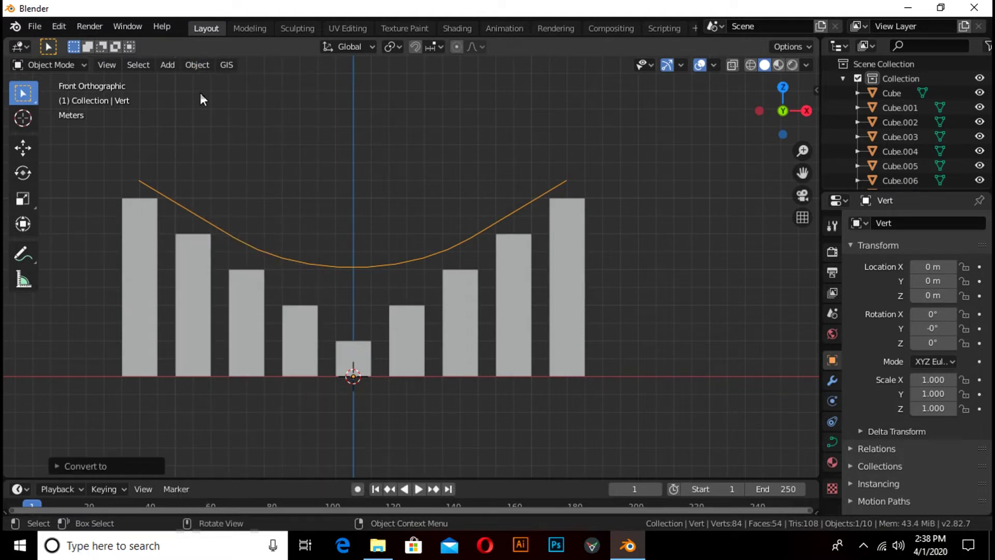
Set the curve's origin to its geometry, then deselect it.
click(199, 65)
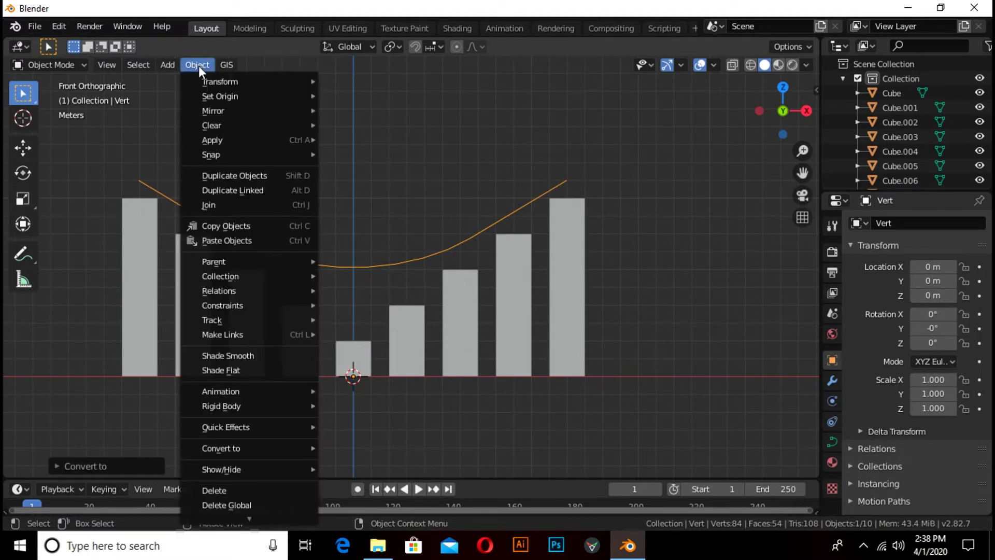
mouse_move(197, 95)
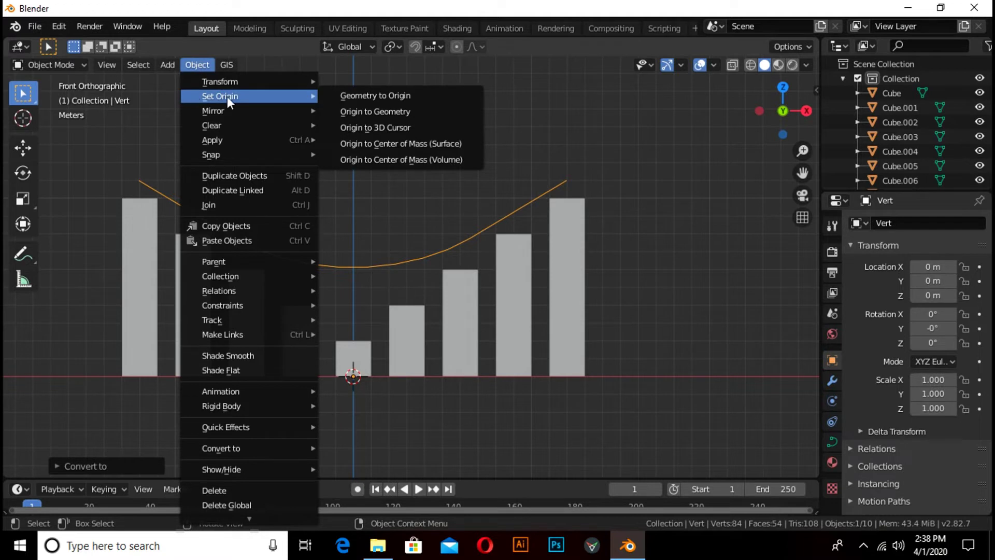
click(415, 112)
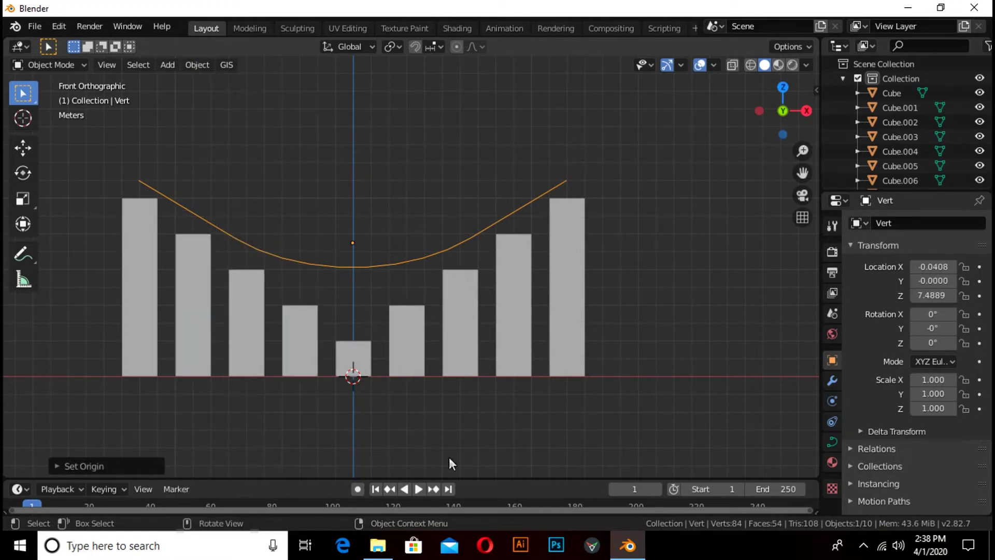
click(447, 442)
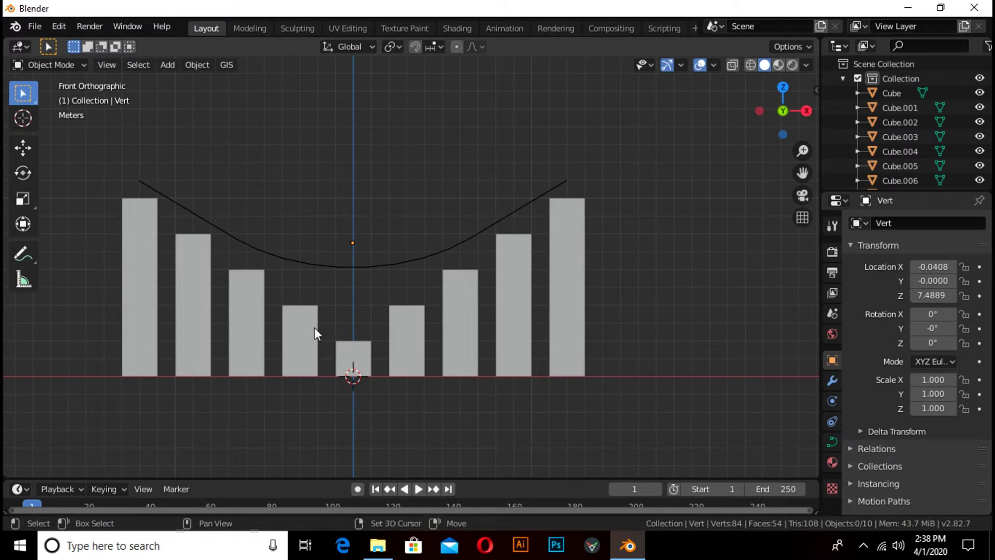
Add a cube and raise it along Z above the curve's lowest point.
key(shift+a)
mouse_move(228, 247)
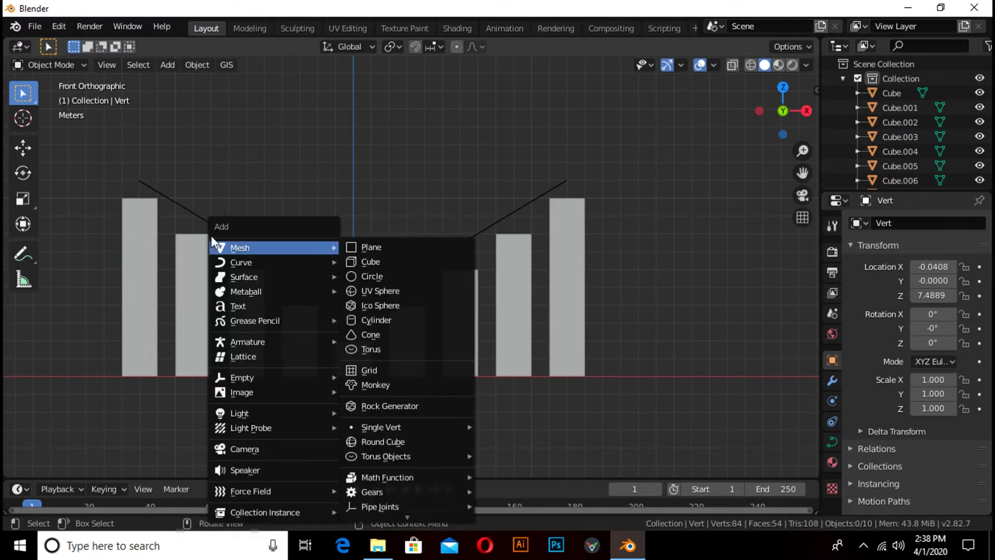
click(362, 262)
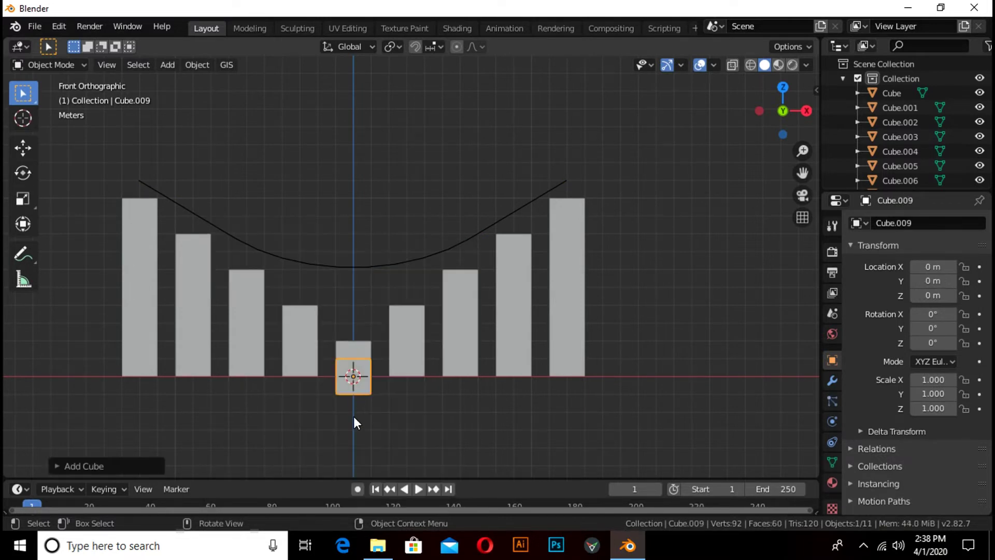
key(g)
key(z)
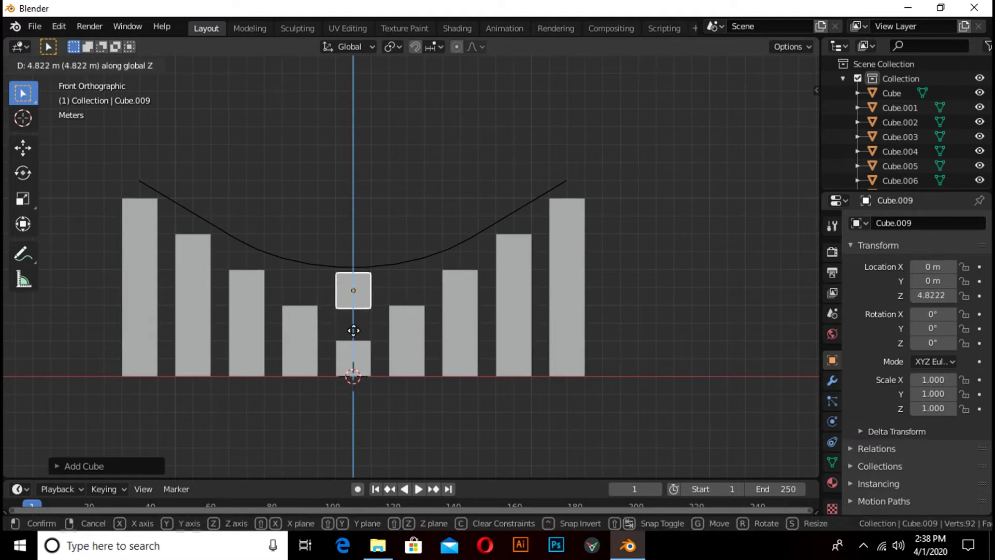
click(356, 275)
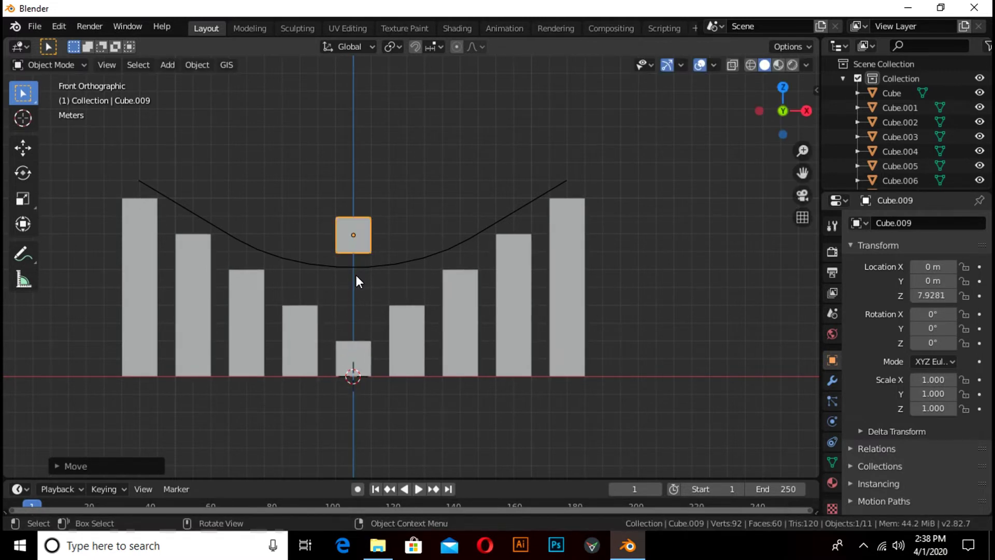
scroll(356, 275, up, 2)
Subdivide the cube's mesh with 10 cuts in Edit Mode.
key(Tab)
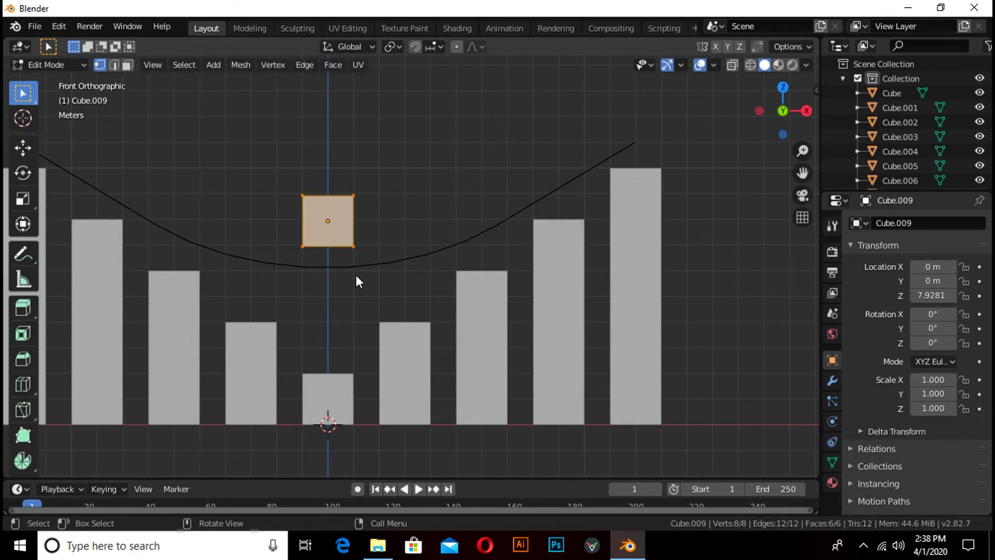
scroll(355, 275, down, 2)
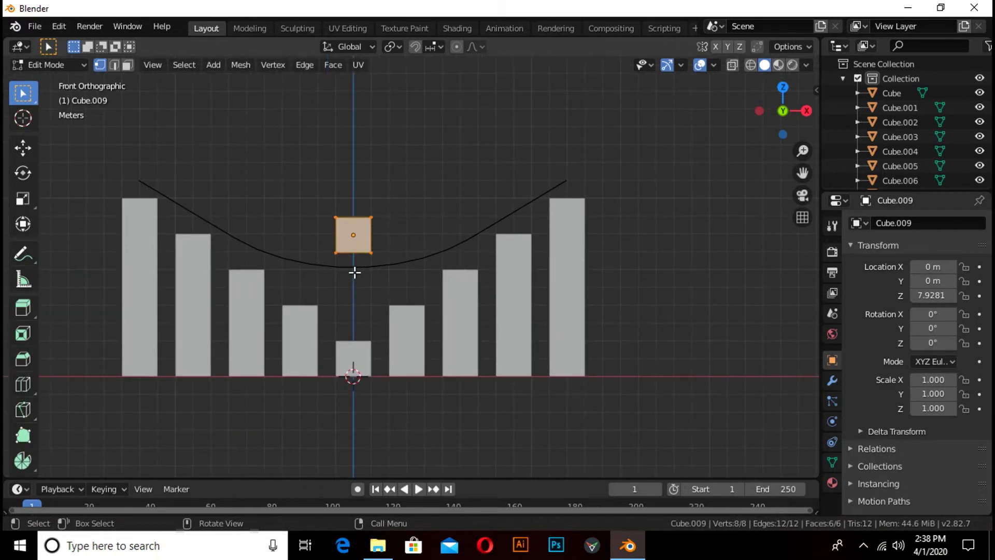
right_click(339, 175)
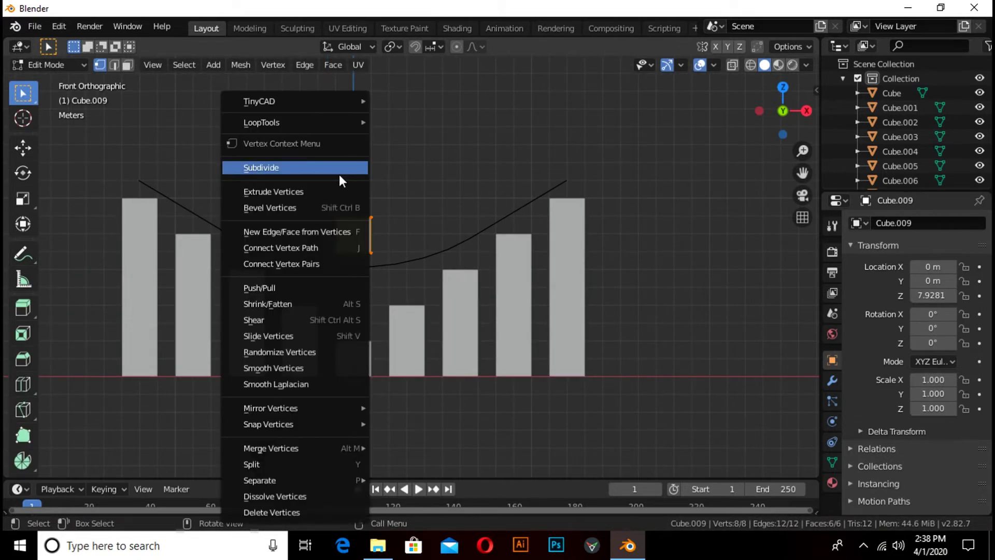
click(339, 174)
click(106, 459)
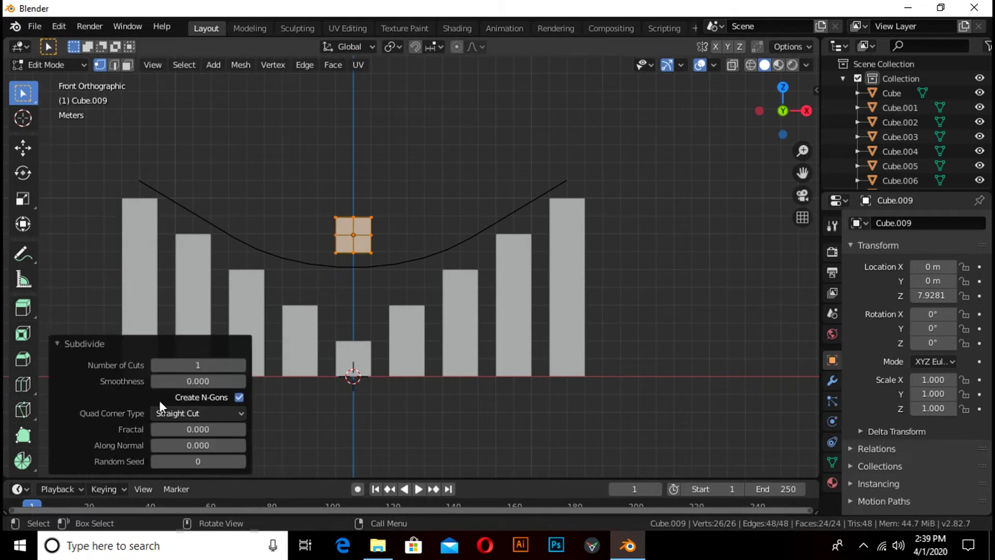
drag(197, 364, 295, 366)
drag(307, 366, 306, 368)
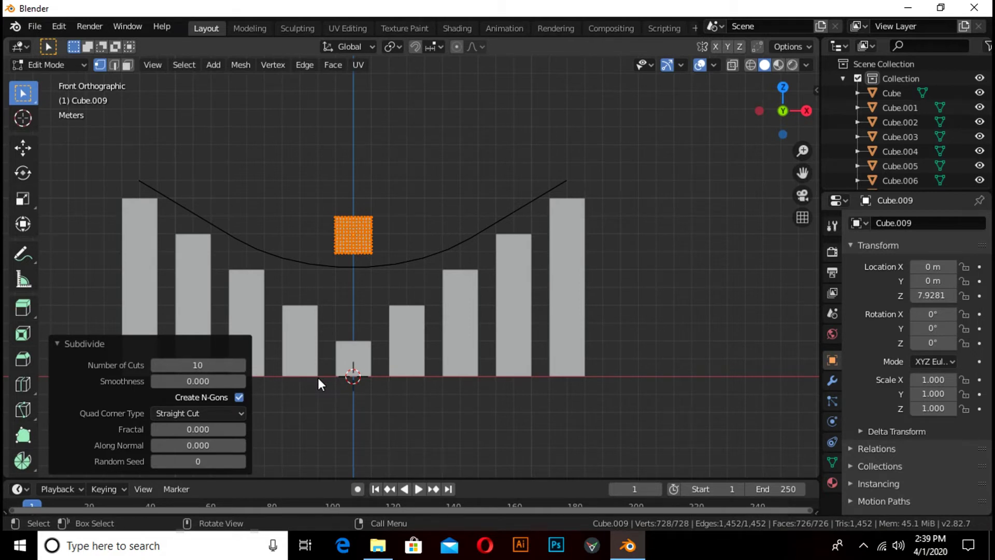
key(Tab)
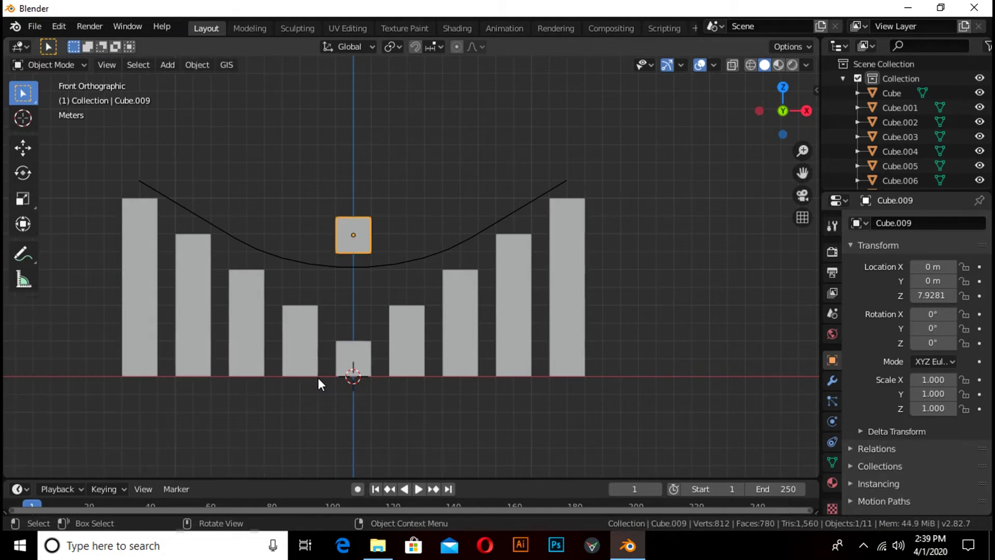
Add an Array modifier to the subdivided cube.
click(831, 382)
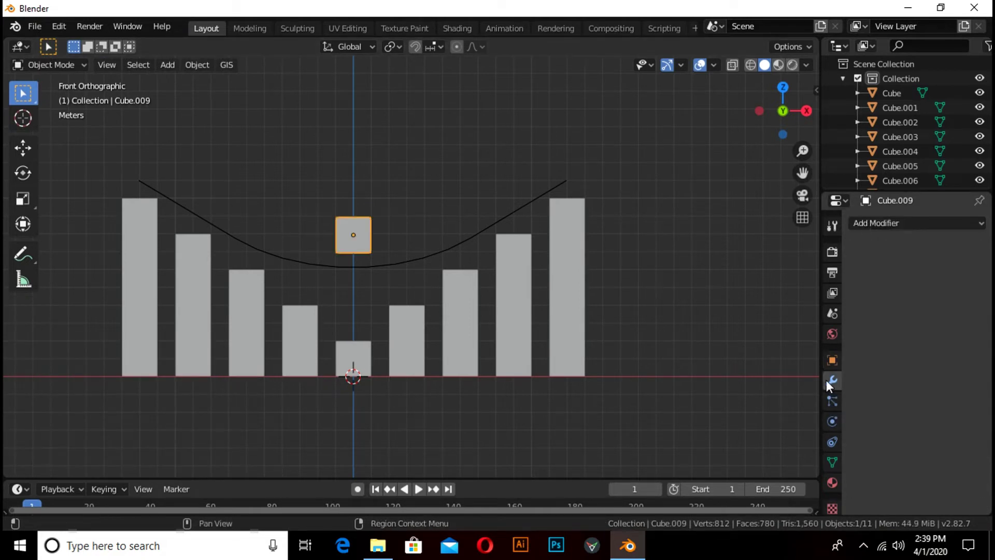
click(880, 222)
click(666, 200)
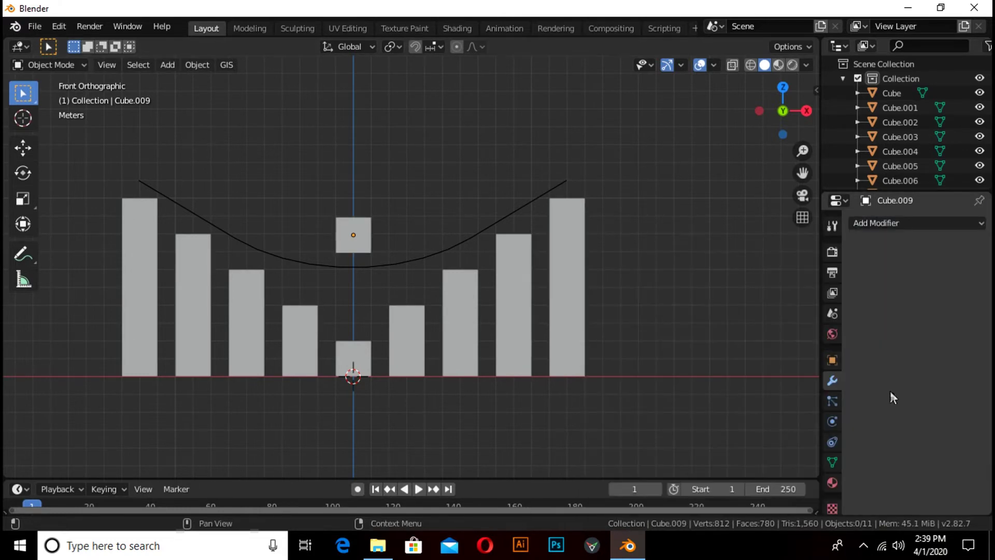
click(875, 225)
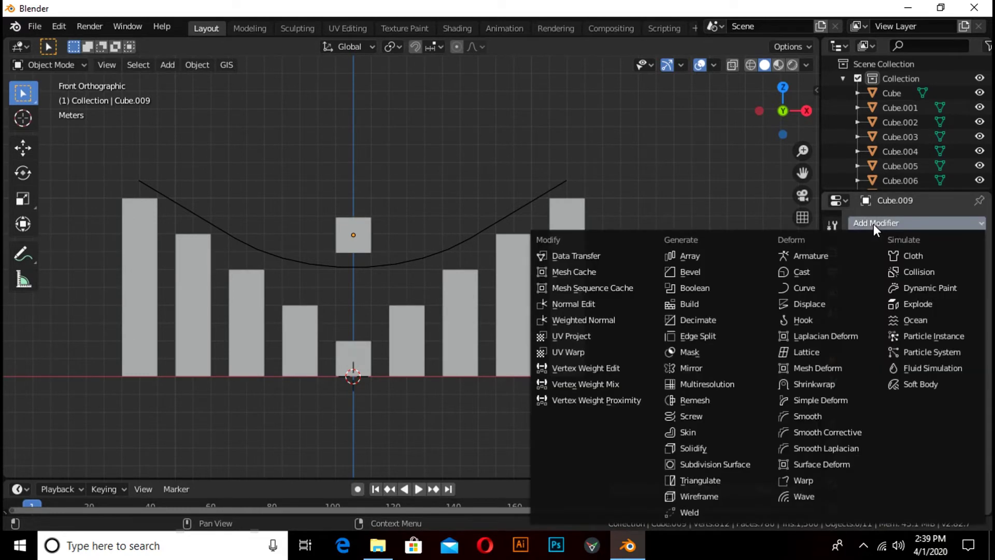
click(691, 254)
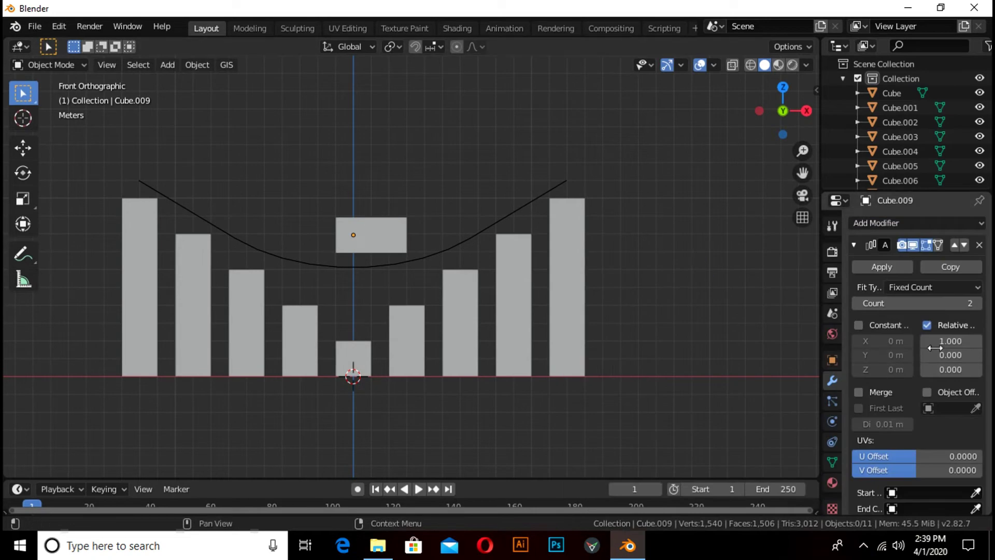
Add a Curve modifier using the Vert curve as its deforming object.
click(896, 223)
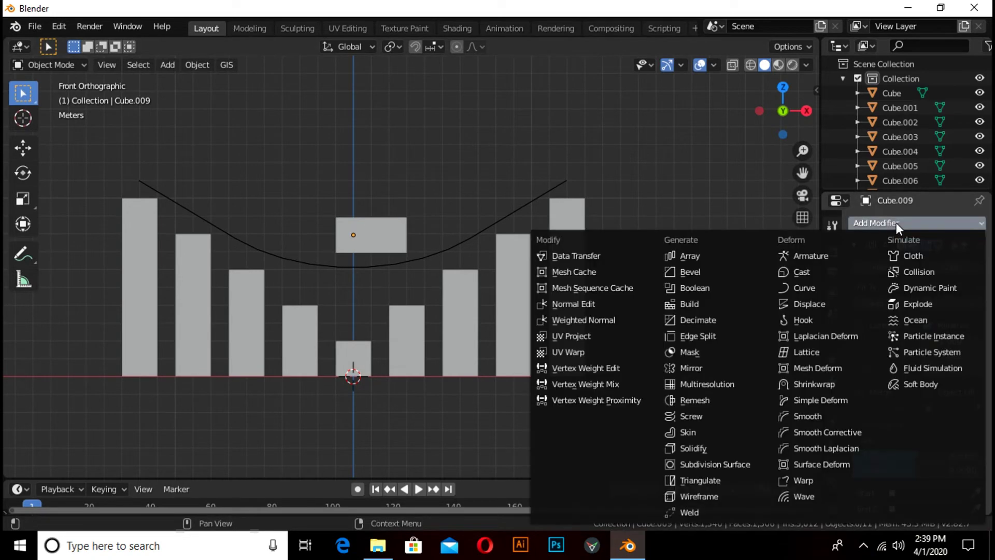
click(826, 288)
scroll(902, 447, down, 5)
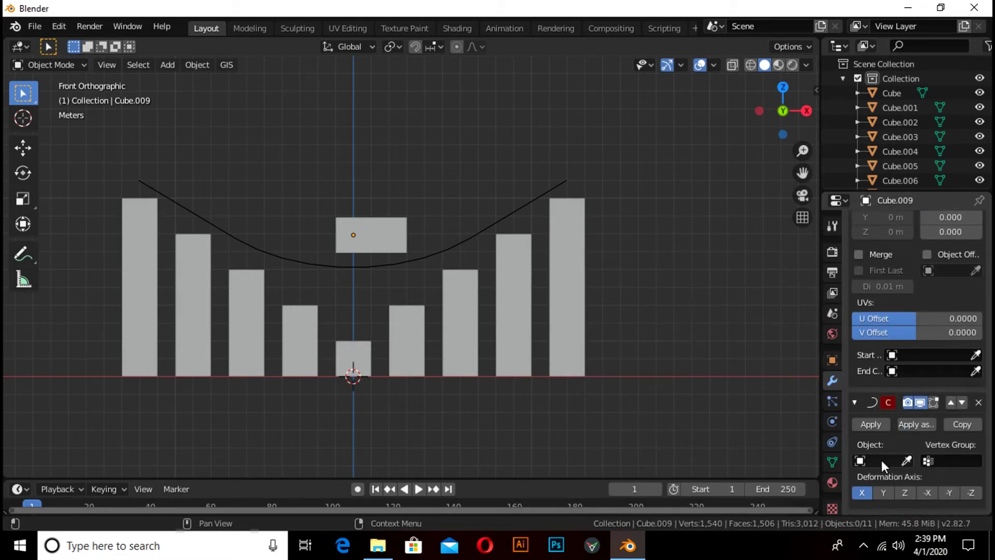
click(882, 460)
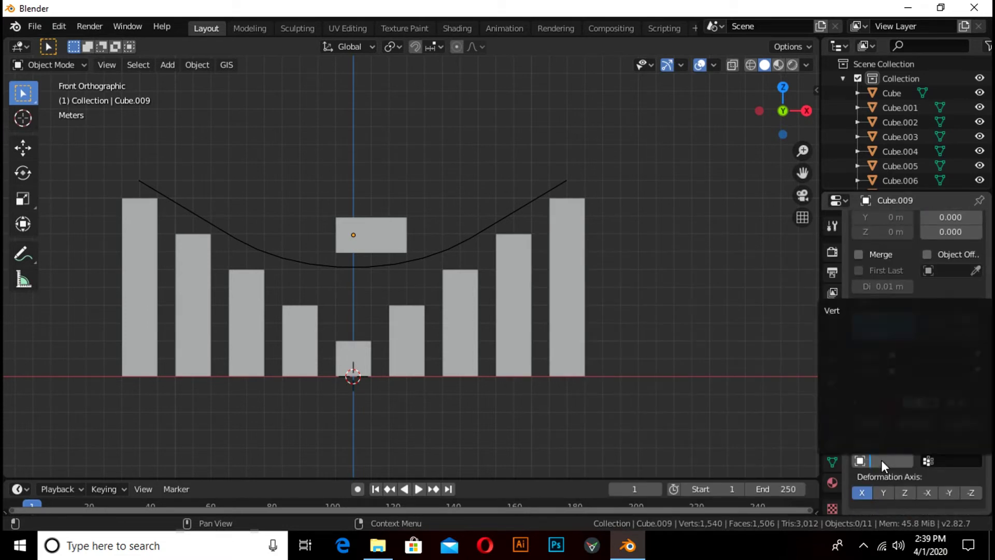
click(840, 311)
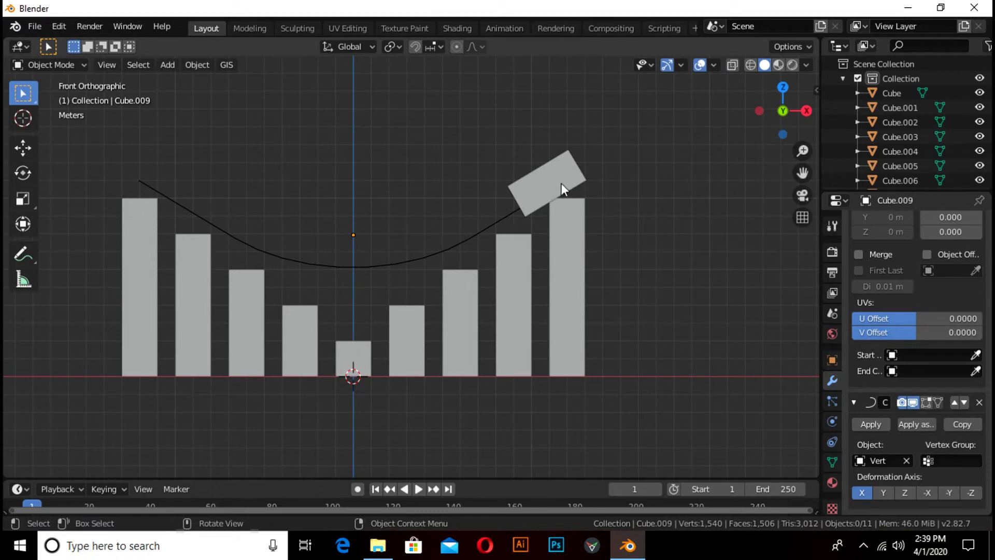
Reverse the Vert curve with Segments > Switch Direction in Edit Mode, then reselect the deformed cube.
click(422, 254)
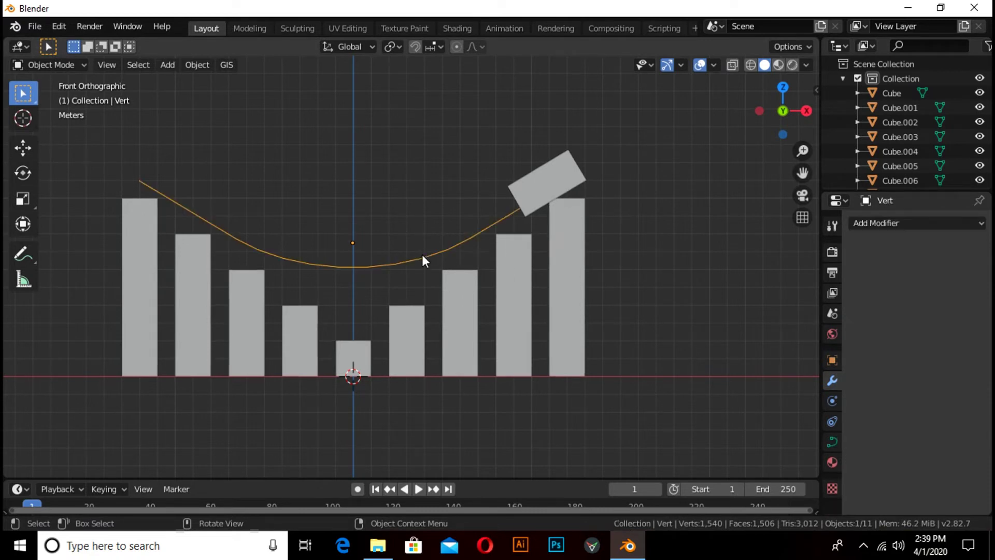
click(49, 66)
click(52, 102)
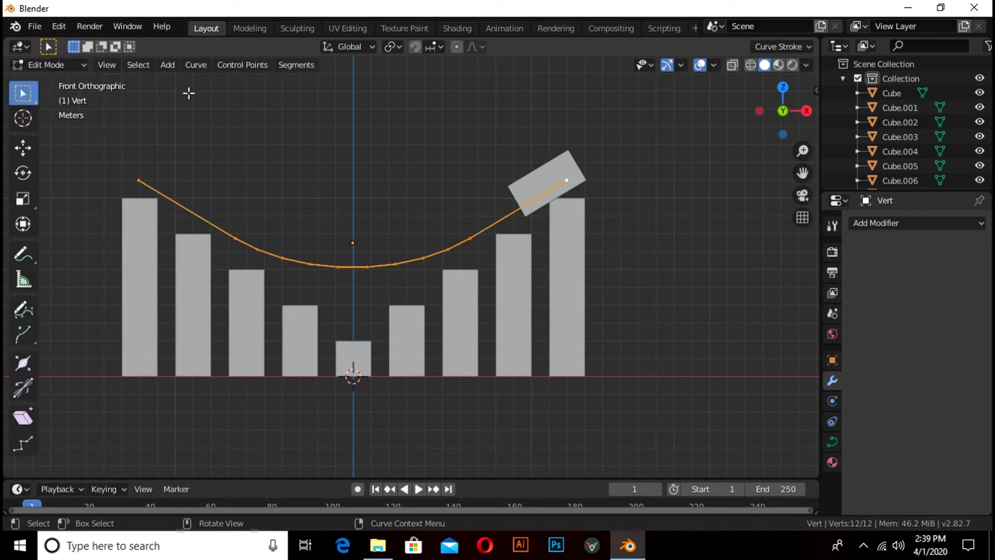
click(293, 68)
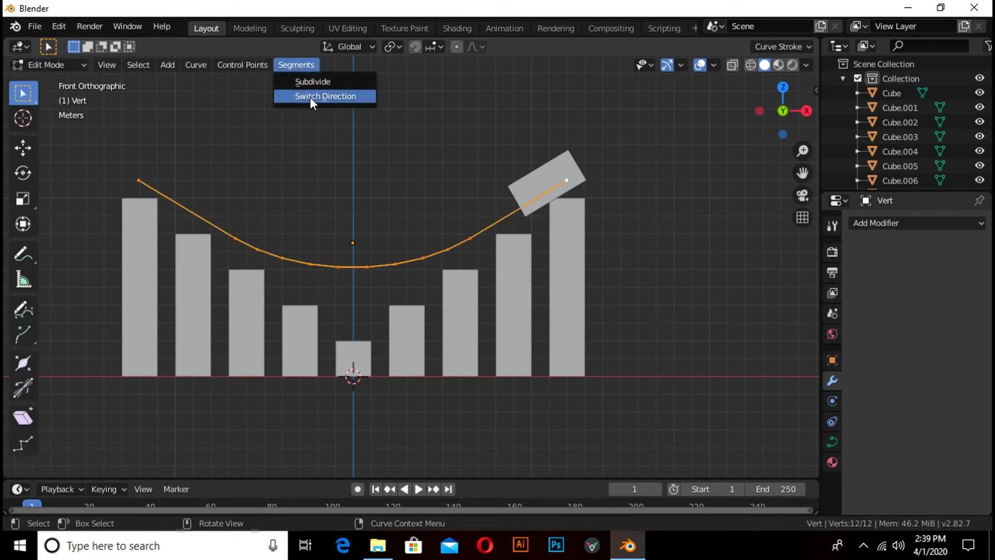
click(344, 101)
click(60, 64)
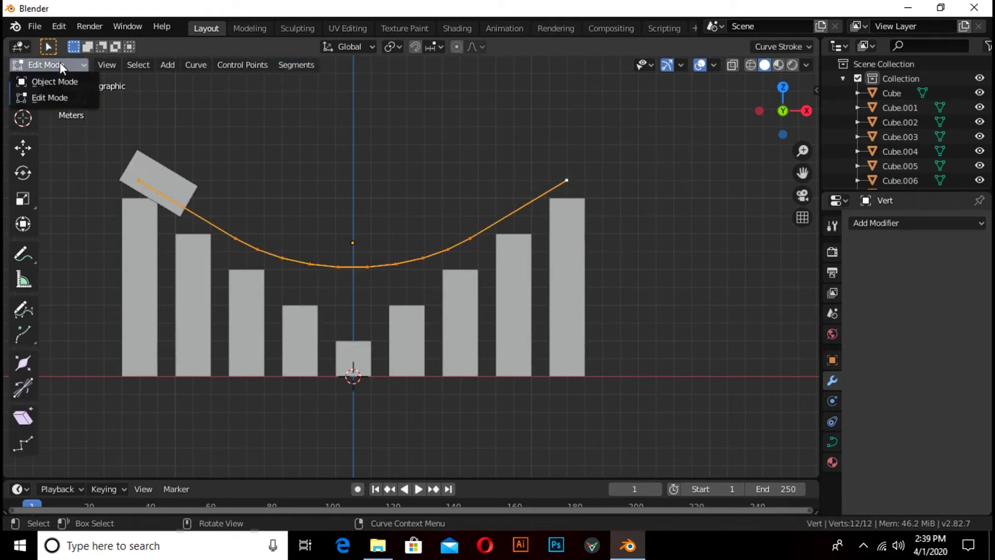
click(54, 82)
click(164, 187)
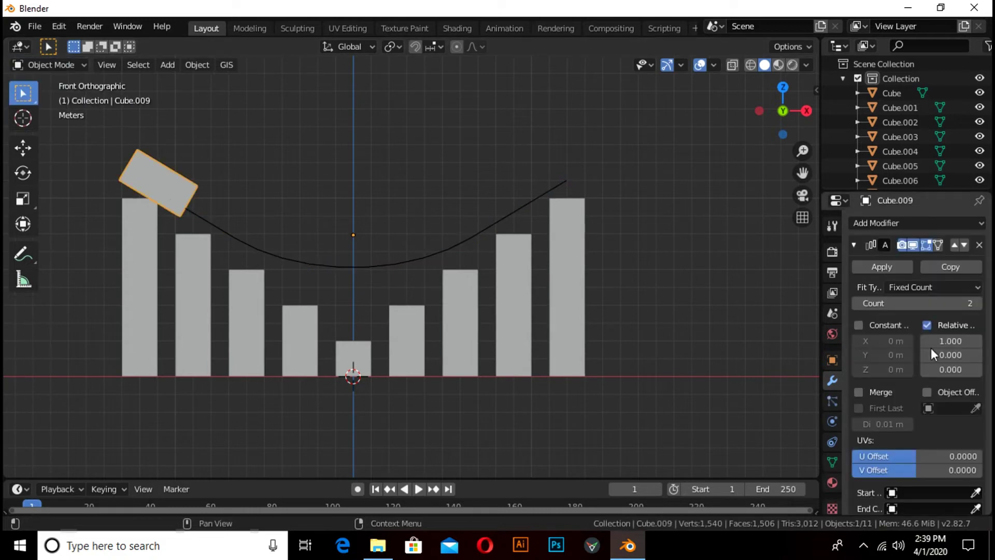
Increase Cube.009's Array count step by step up to 14.
click(974, 303)
key(Return)
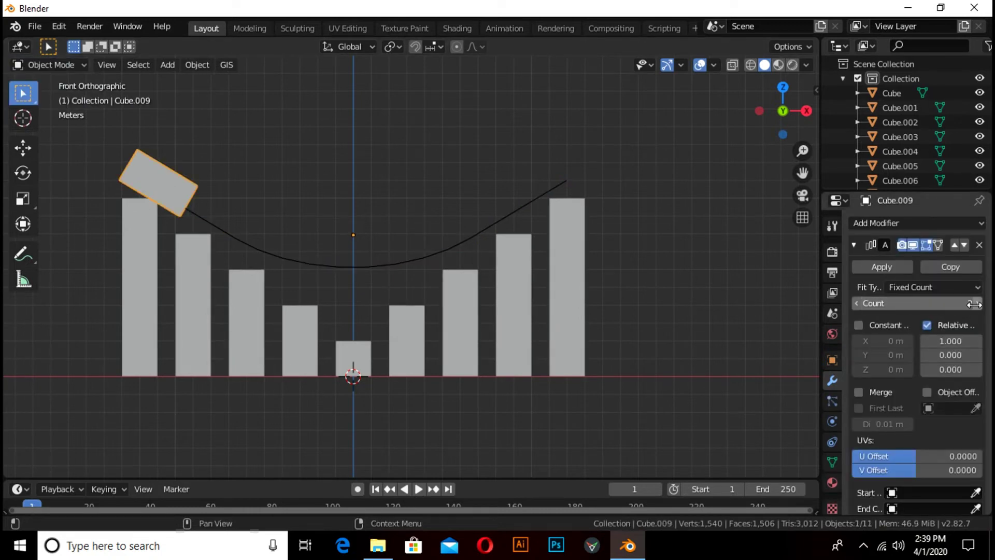
click(978, 304)
click(977, 304)
click(978, 304)
click(977, 303)
click(978, 304)
click(978, 304)
click(977, 304)
click(977, 304)
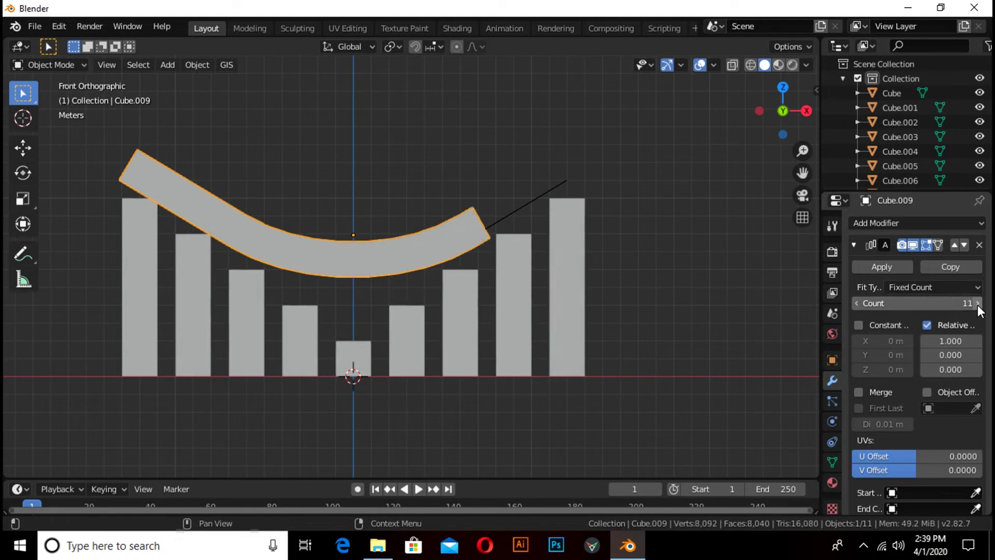
click(978, 304)
click(977, 304)
click(977, 303)
click(978, 303)
shift+middle_drag(689, 353, 600, 339)
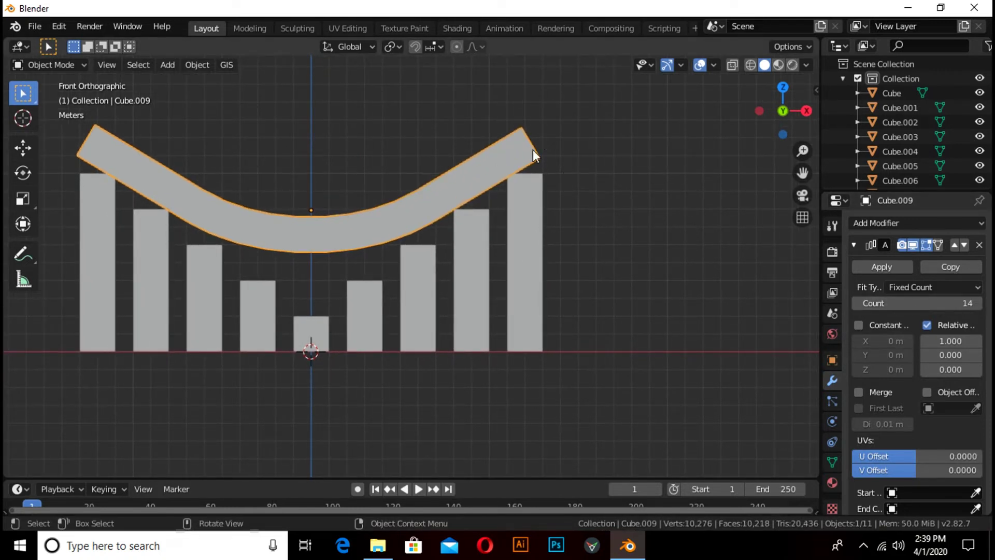
shift+middle_drag(549, 293, 518, 289)
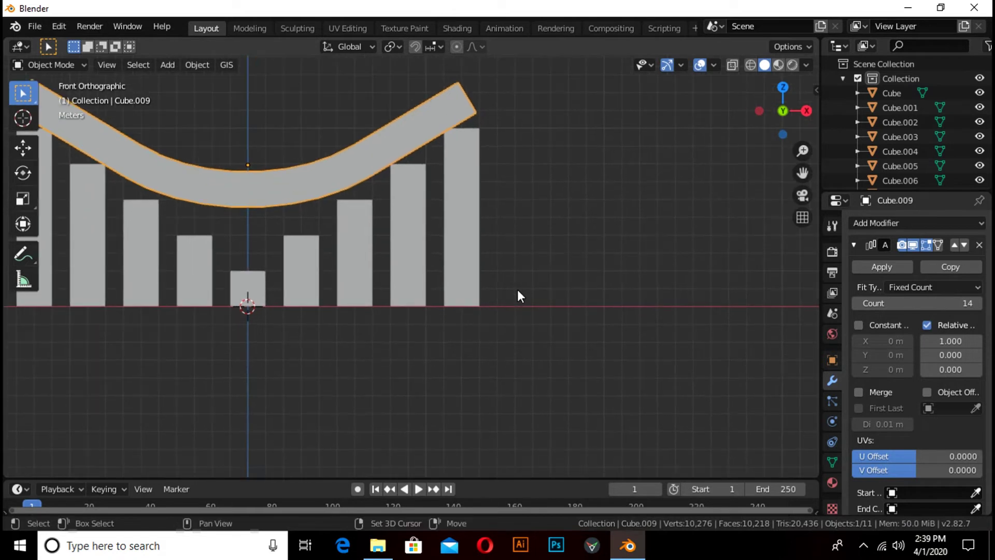
key(shift+a)
Add a new cube and move it along X to 20.8 m, right of the bars.
mouse_move(403, 247)
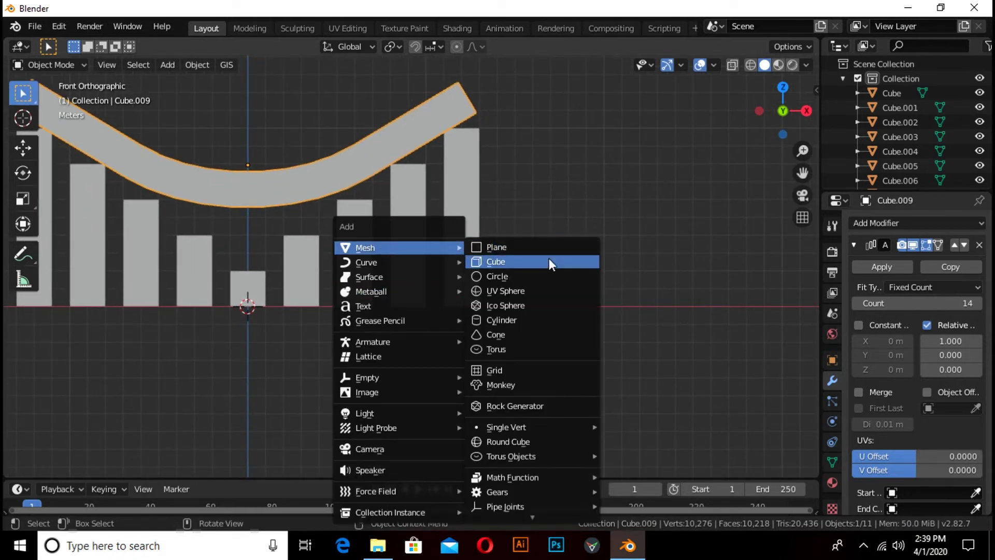
click(529, 262)
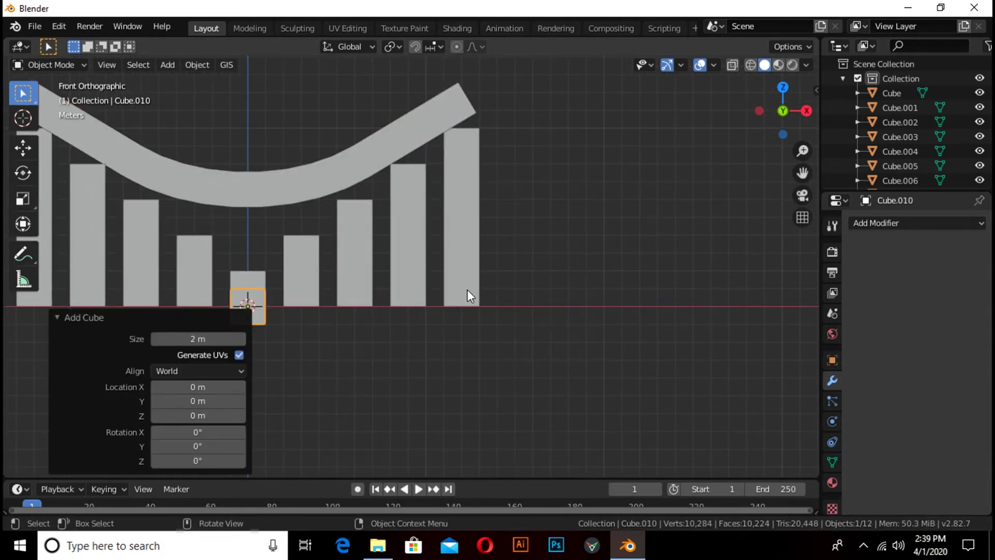
key(g)
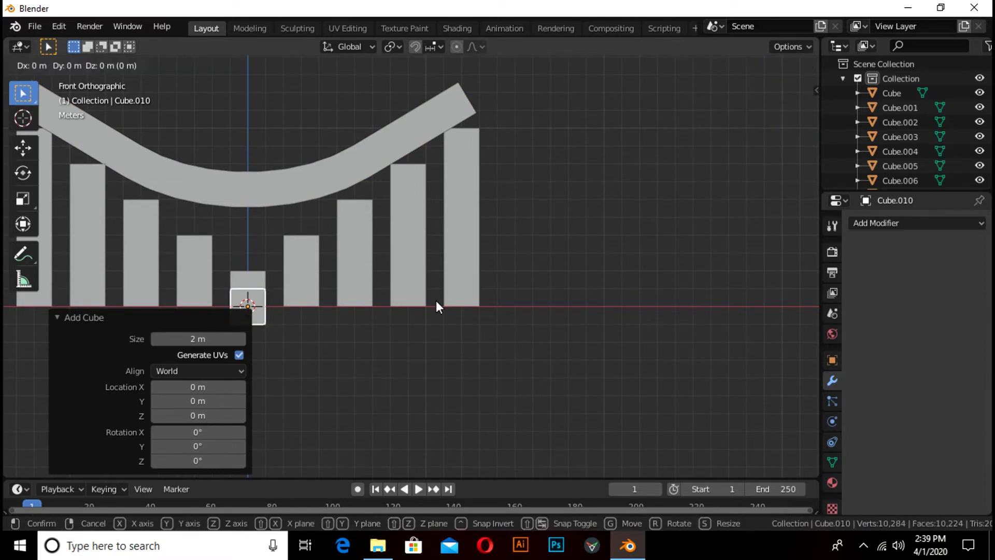
key(x)
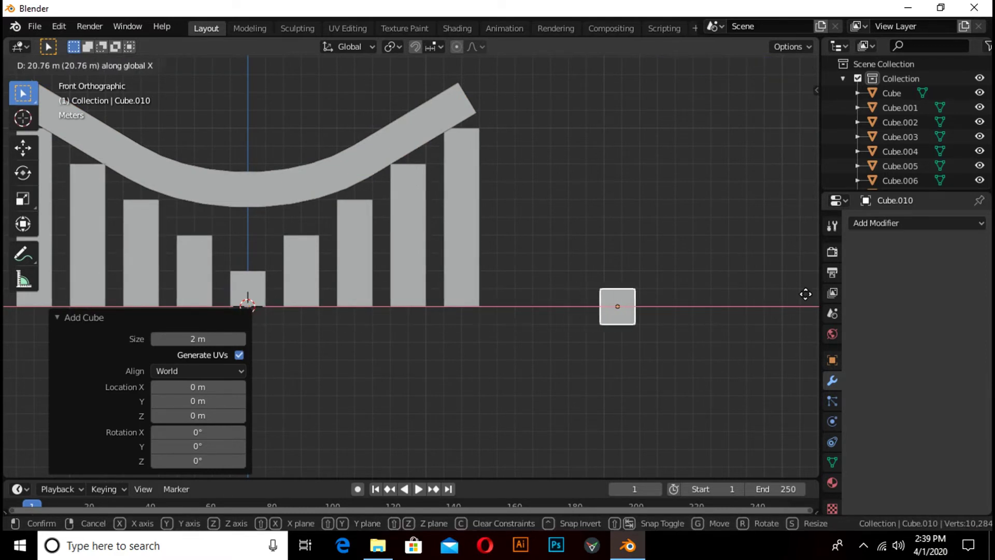
click(806, 294)
Put the new cube in Edit Mode with all its vertices selected.
scroll(677, 355, up, 2)
shift+middle_drag(679, 362, 534, 316)
key(Tab)
click(555, 356)
key(a)
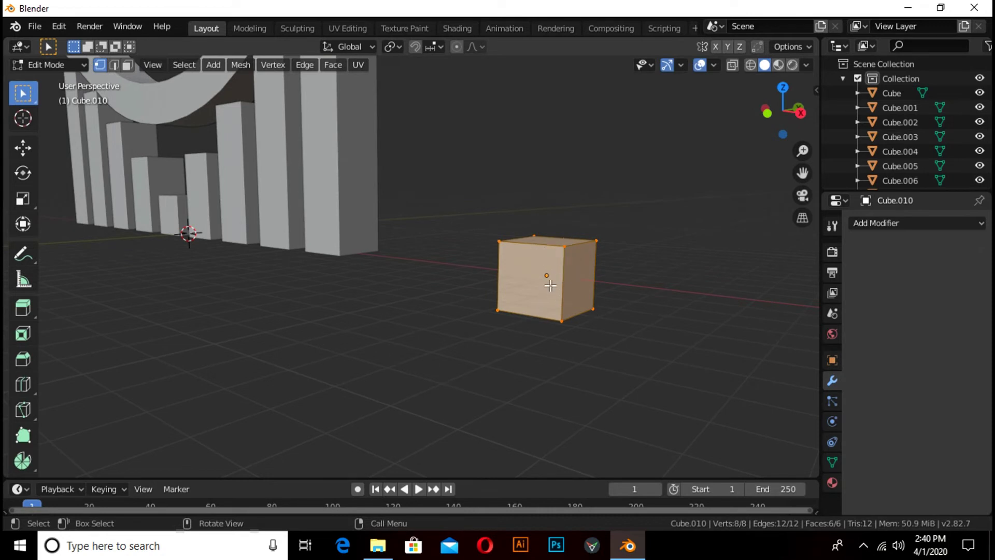
Scale the cube along Z by 1.26 to make it taller.
key(s)
key(z)
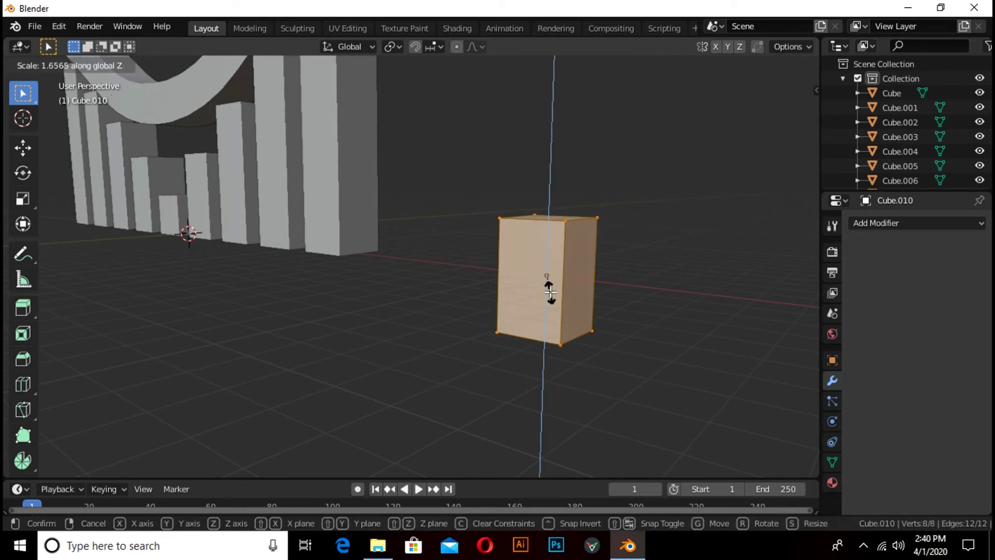
click(550, 286)
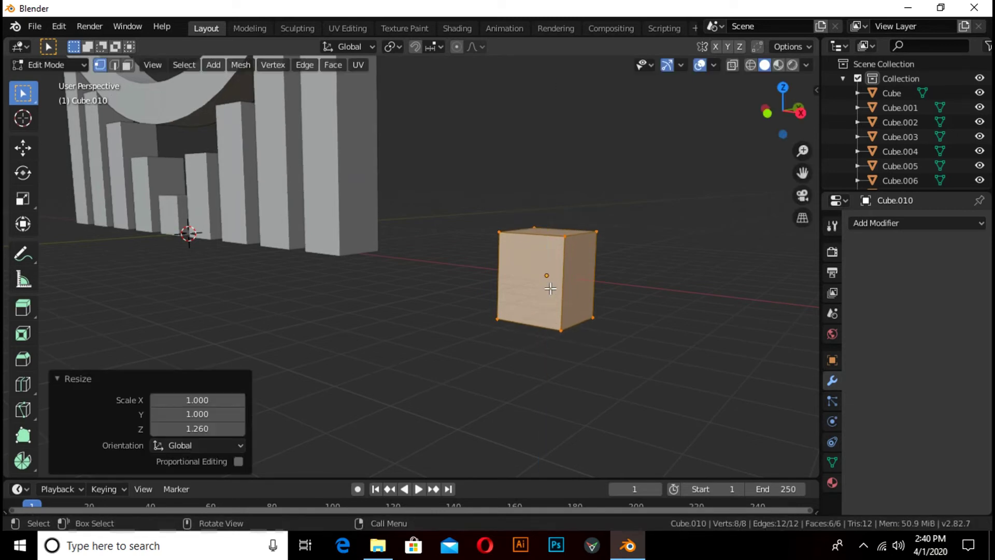
middle_drag(558, 300, 571, 285)
Push the cube's right face 0.612 m out along X.
click(620, 319)
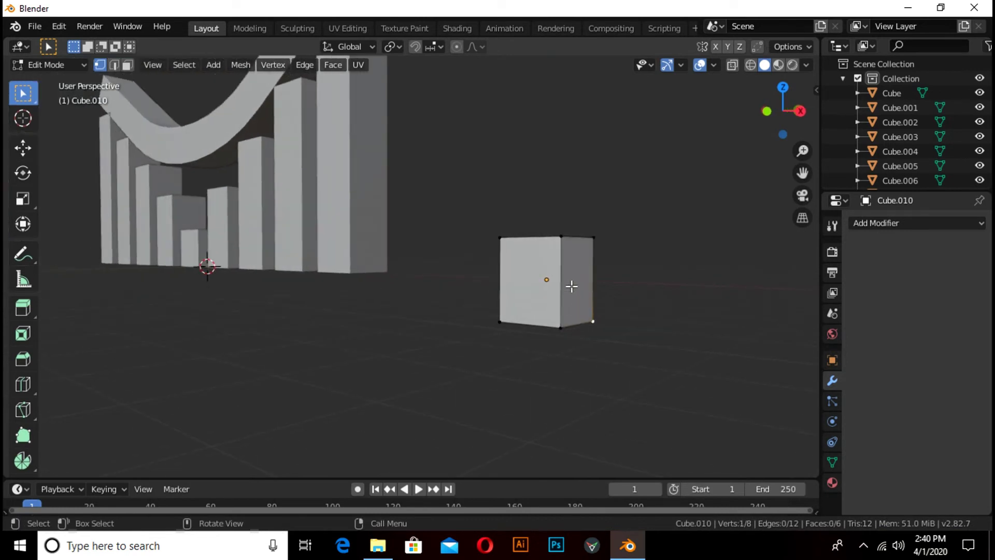
click(128, 64)
click(575, 271)
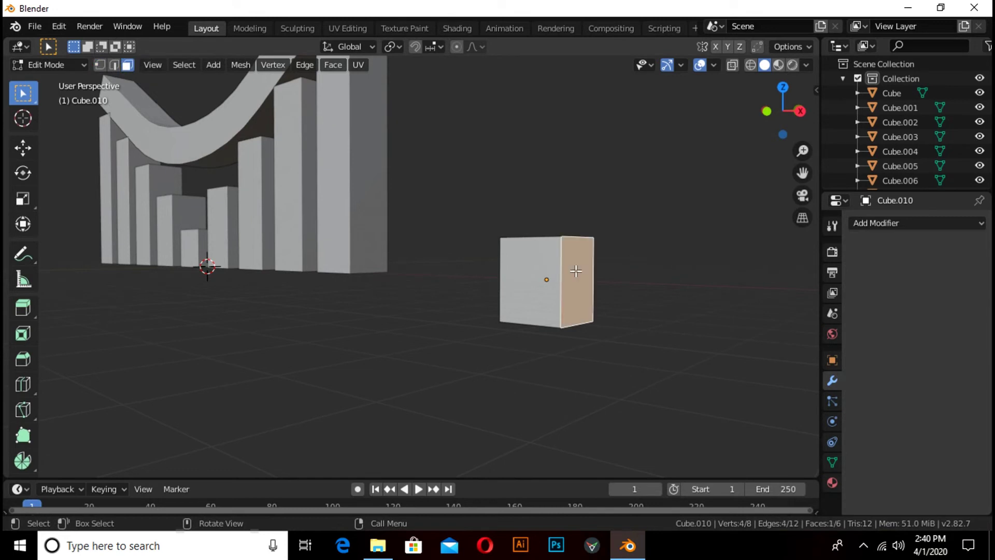
key(g)
key(x)
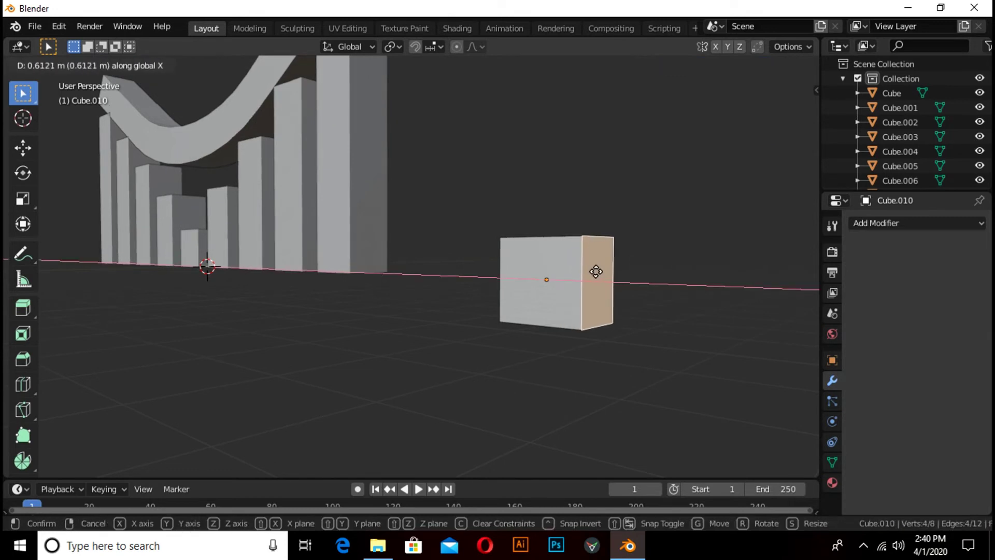
click(592, 271)
Flatten the cube to zero along Y, return to Object Mode, and view it from the front.
middle_drag(593, 271, 640, 291)
key(s)
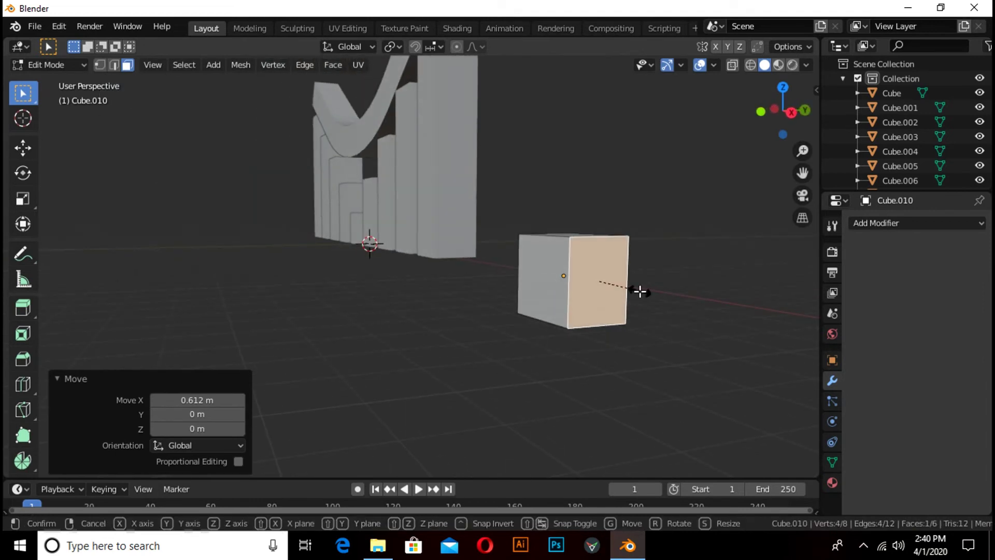
key(y)
key(0)
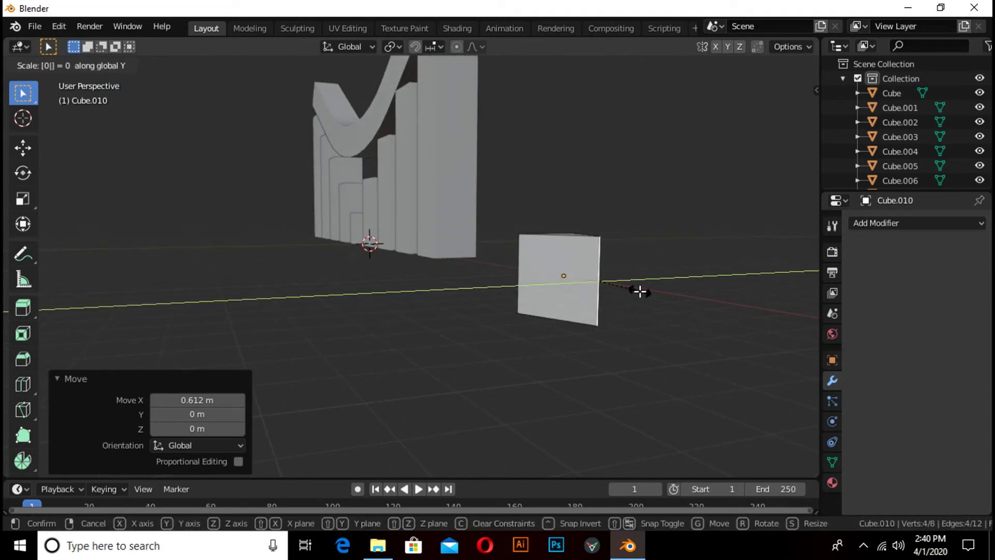
key(Return)
key(Tab)
key(KP_Decimal)
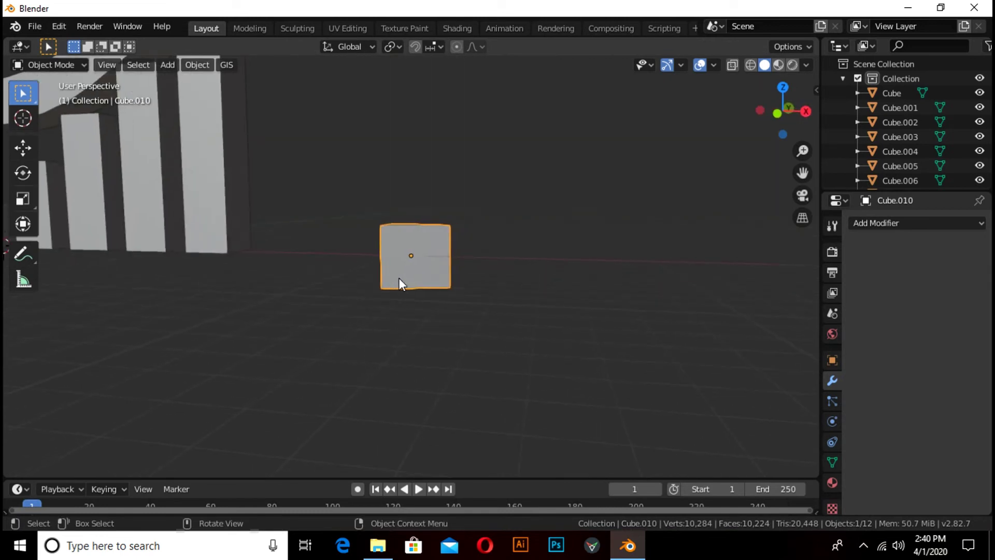
scroll(249, 220, down, 3)
key(KP_1)
Set Cube.010 as the End Cap object in Cube.009's Array modifier.
click(129, 165)
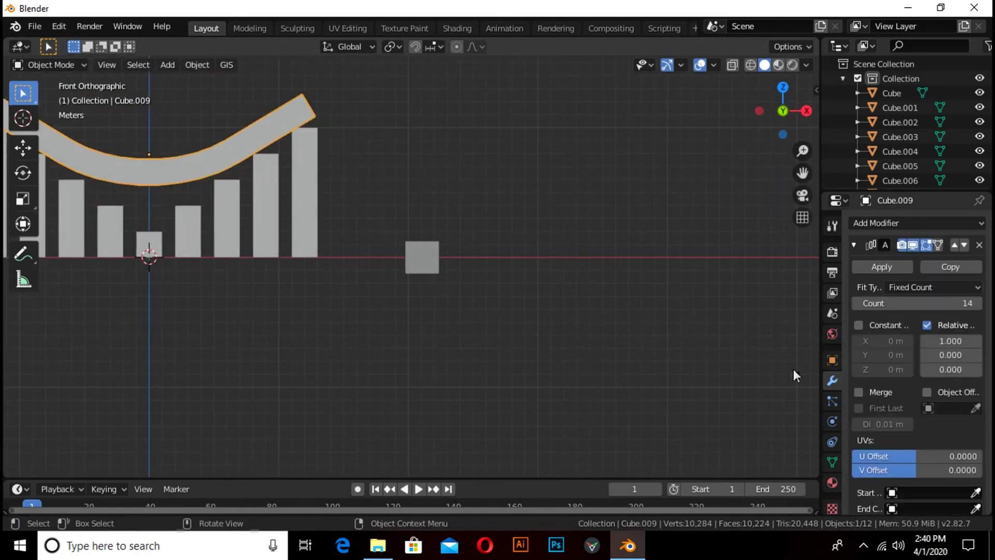
scroll(918, 363, down, 5)
scroll(870, 380, down, 1)
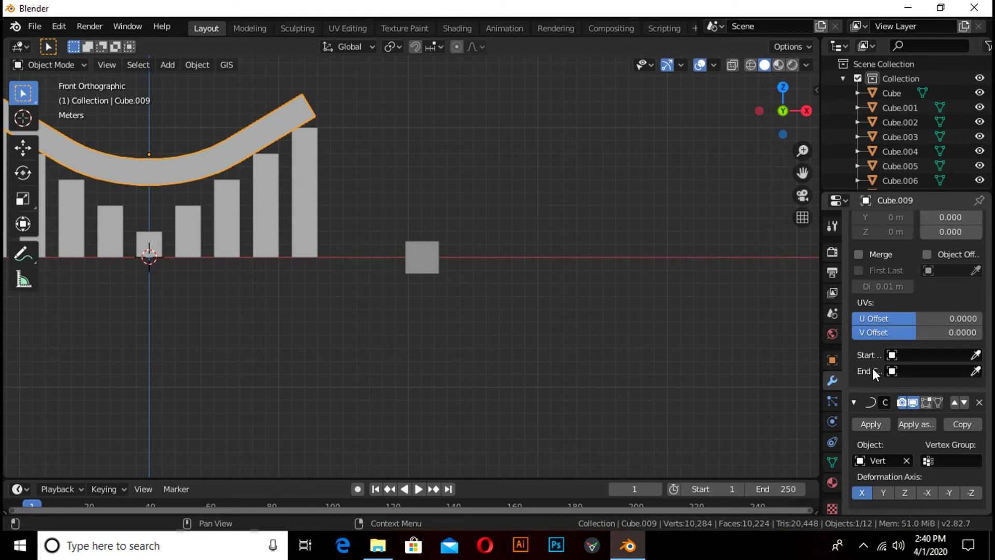
click(913, 371)
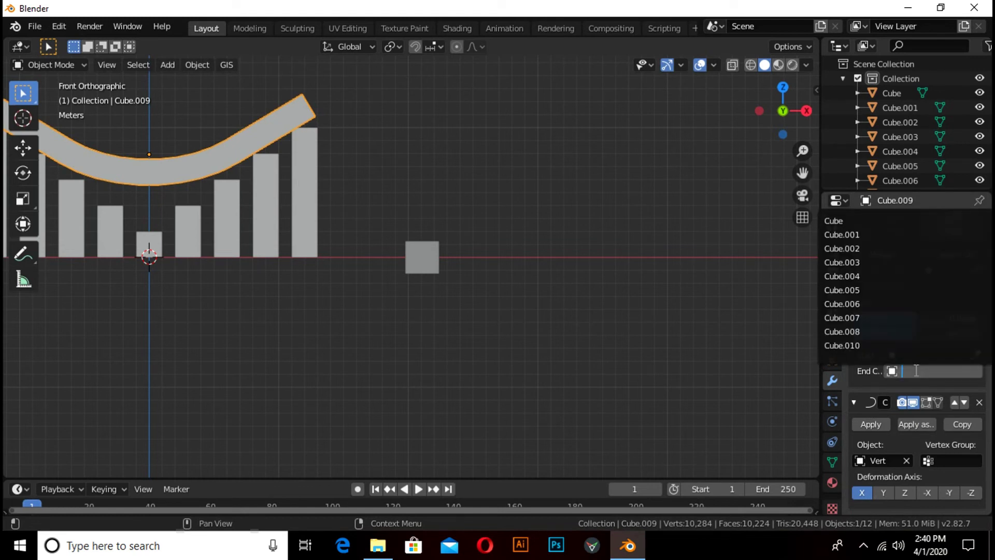
click(861, 346)
middle_drag(486, 278, 303, 254)
scroll(313, 205, up, 3)
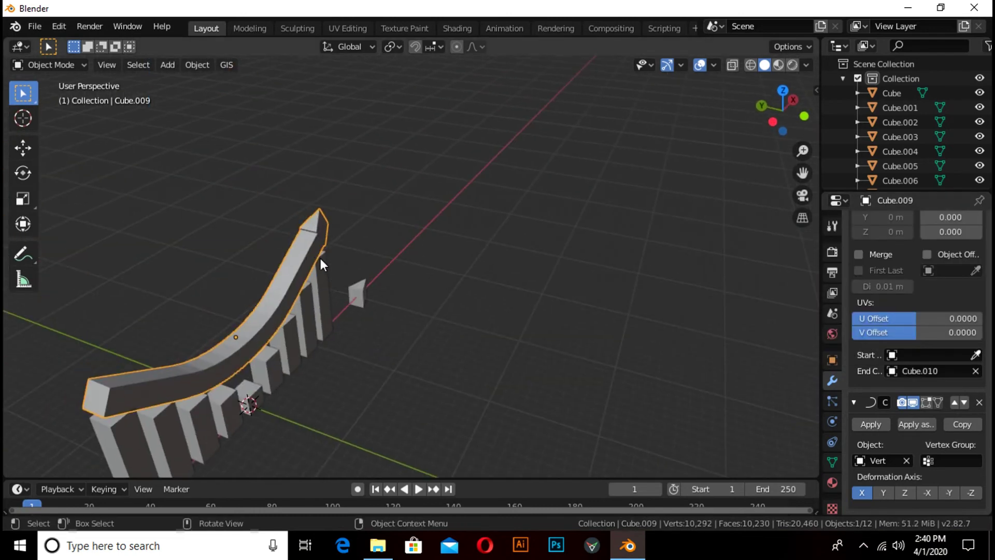
key(KP_1)
drag(470, 479, 471, 324)
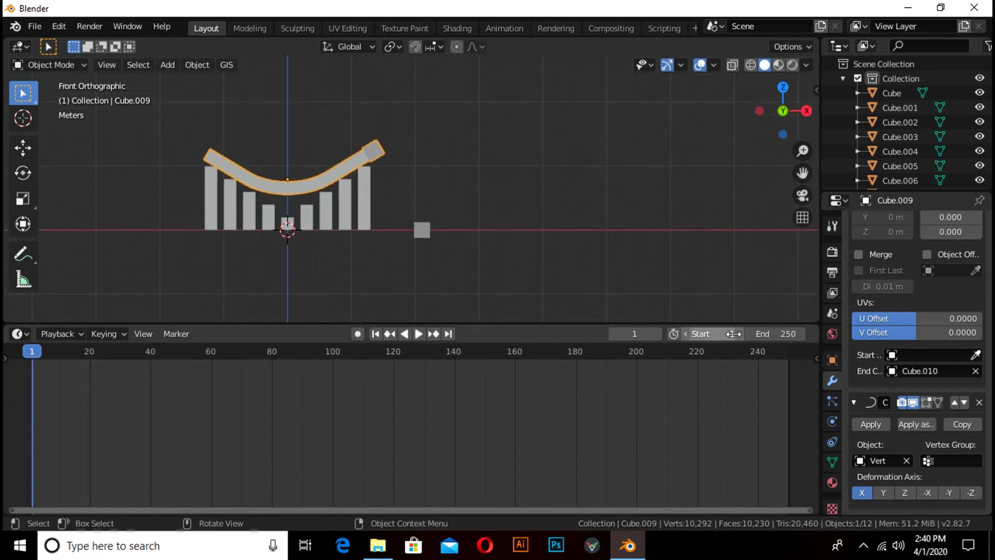
Set the scene's end frame to 30.
click(786, 332)
text(30)
key(Return)
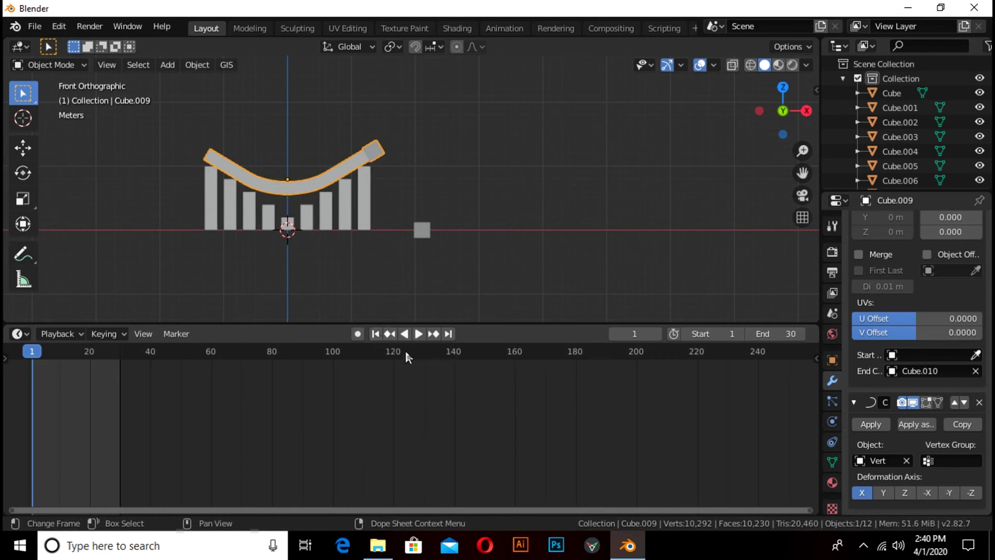
scroll(949, 320, up, 2)
scroll(948, 319, up, 7)
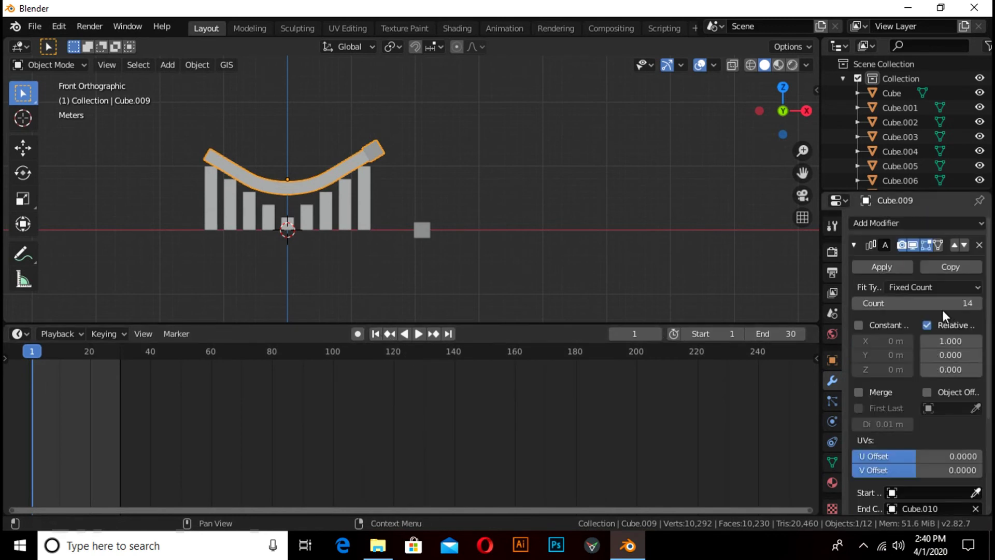
Keyframe the Array count at 1 on frame 1 and 14 on frame 30.
click(881, 302)
text(1)
key(Return)
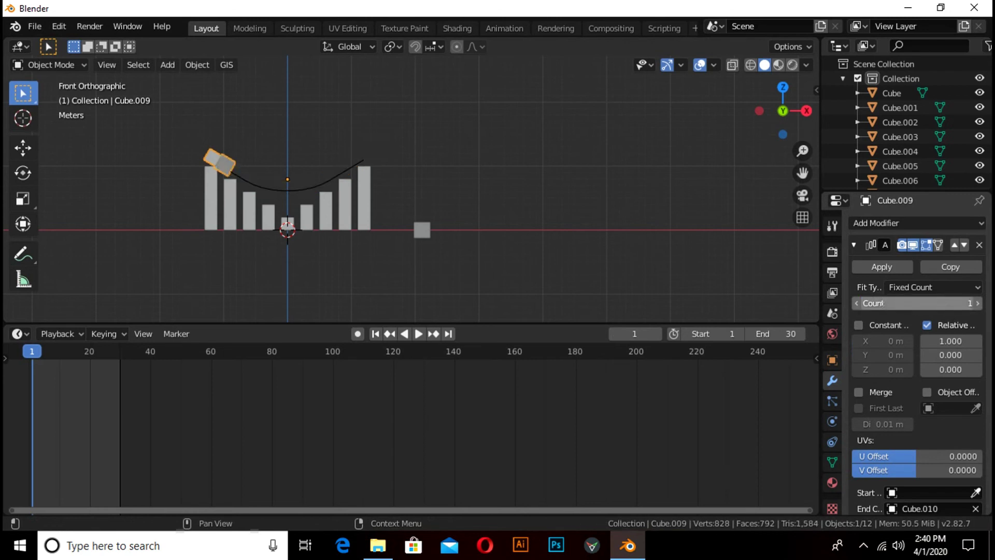
key(i)
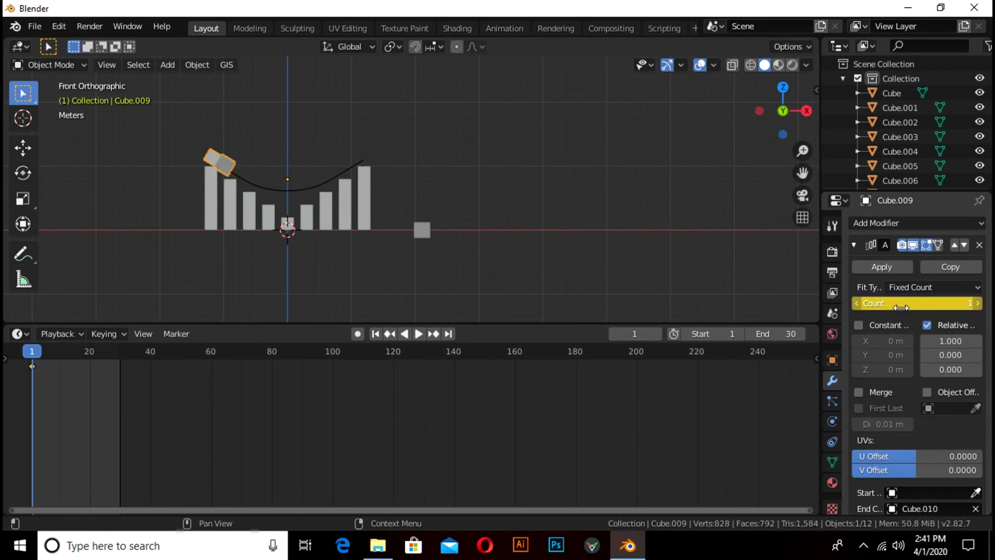
click(449, 335)
click(921, 300)
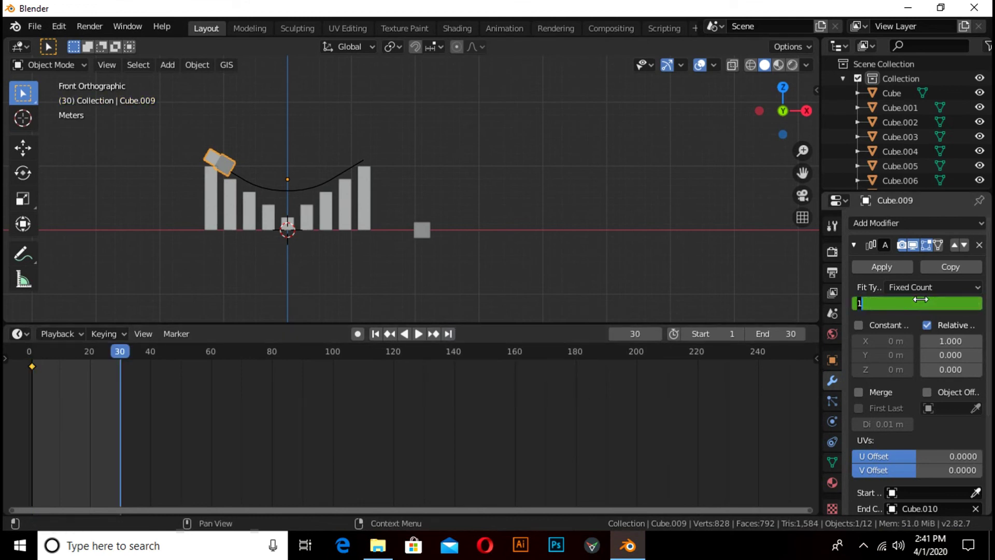
click(922, 299)
key(Return)
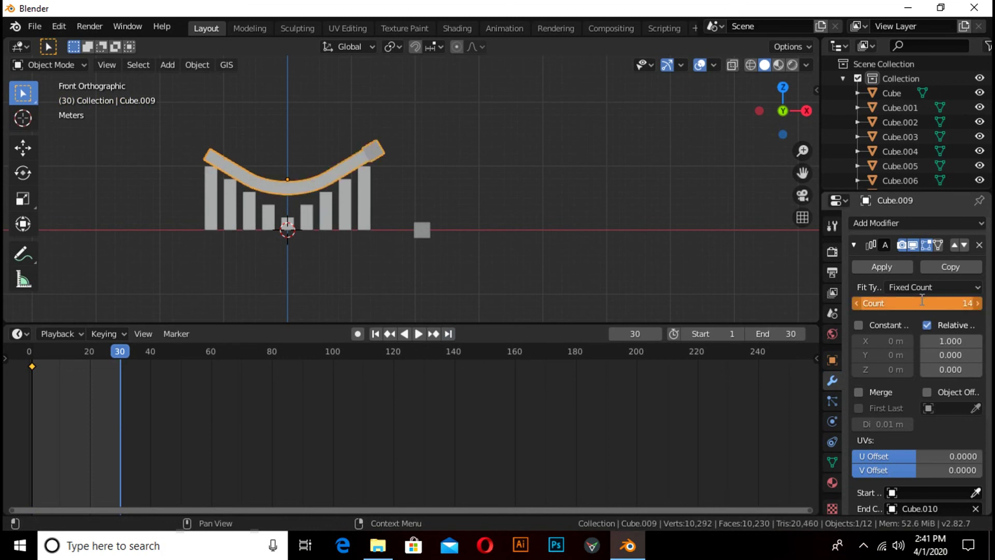
key(i)
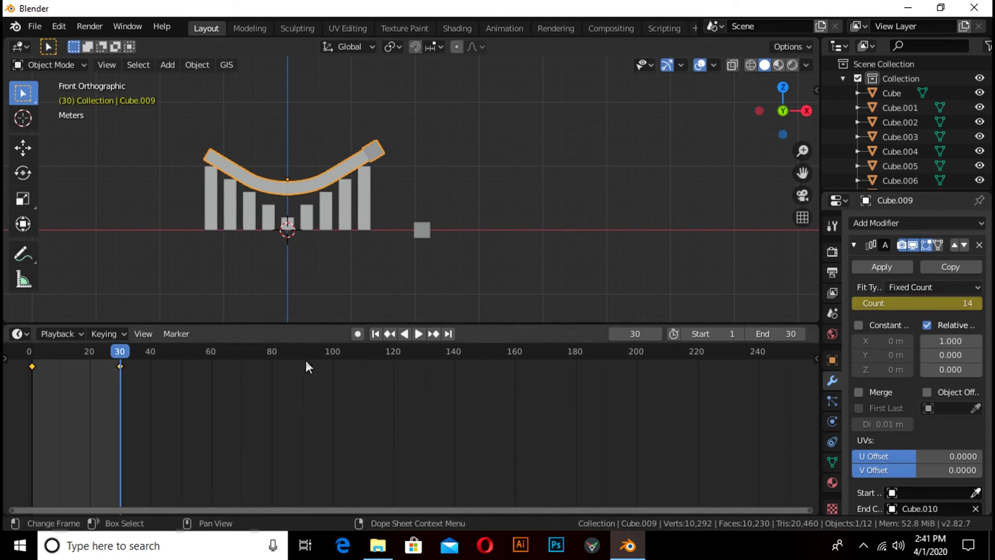
Give the count keyframes linear interpolation.
click(375, 334)
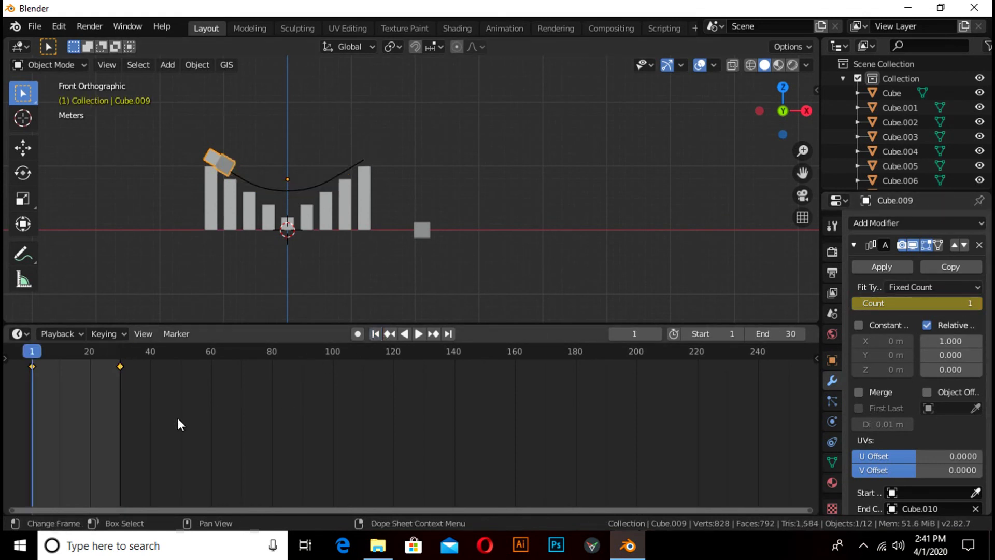
key(t)
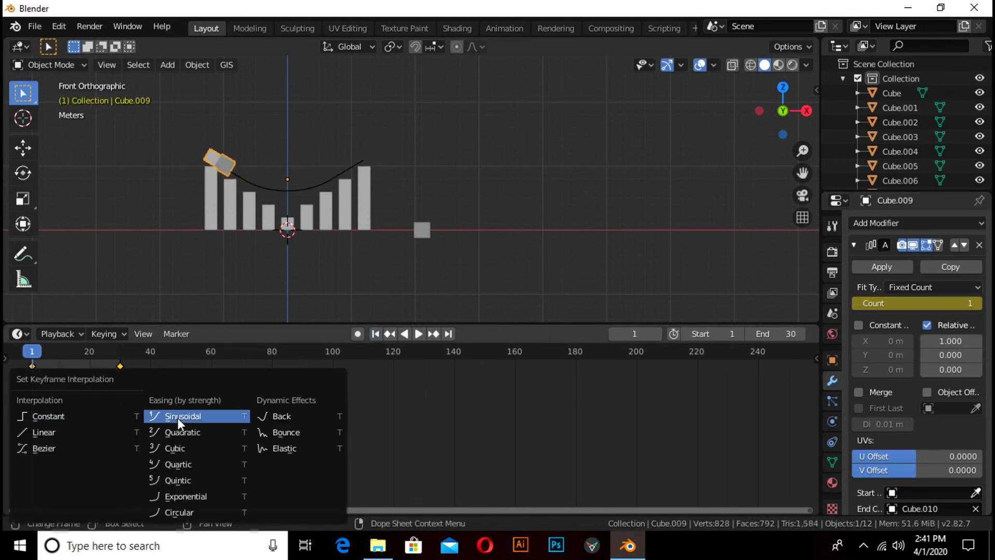
click(40, 431)
Play the 30-frame animation and view the capped array growing along the curve.
scroll(157, 255, down, 1)
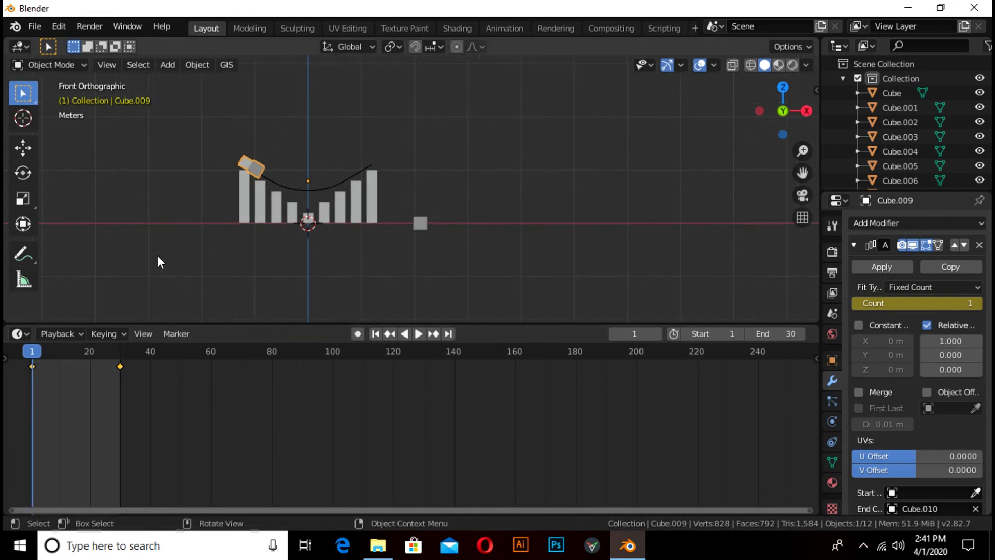
key(space)
middle_drag(173, 254, 233, 287)
scroll(233, 288, up, 3)
shift+middle_drag(236, 251, 465, 318)
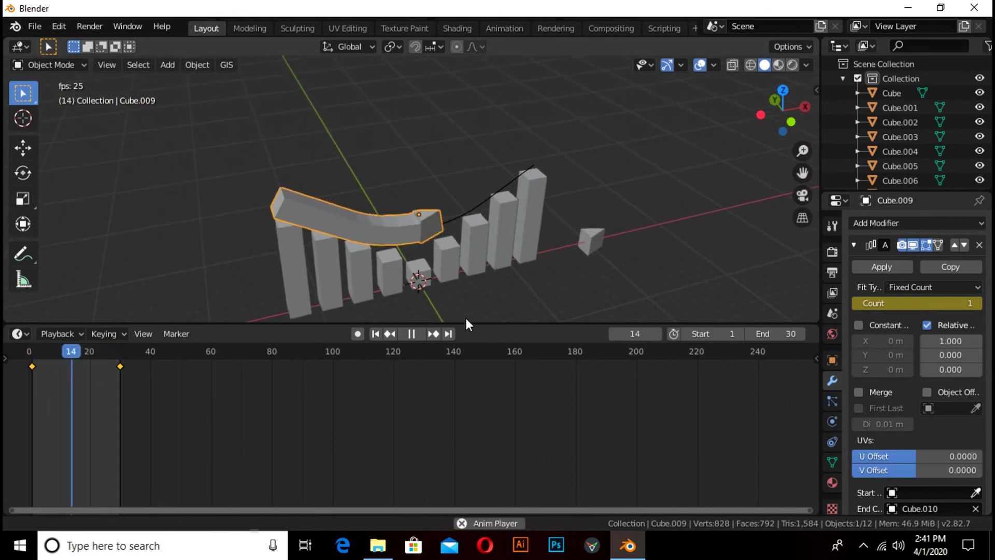
middle_drag(407, 297, 347, 276)
drag(227, 326, 227, 426)
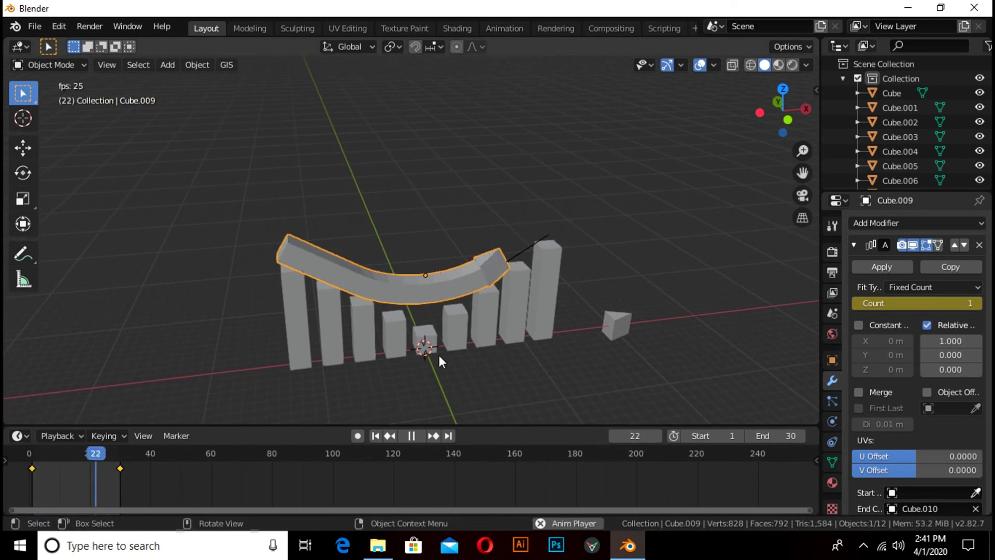
shift+middle_drag(518, 346, 452, 298)
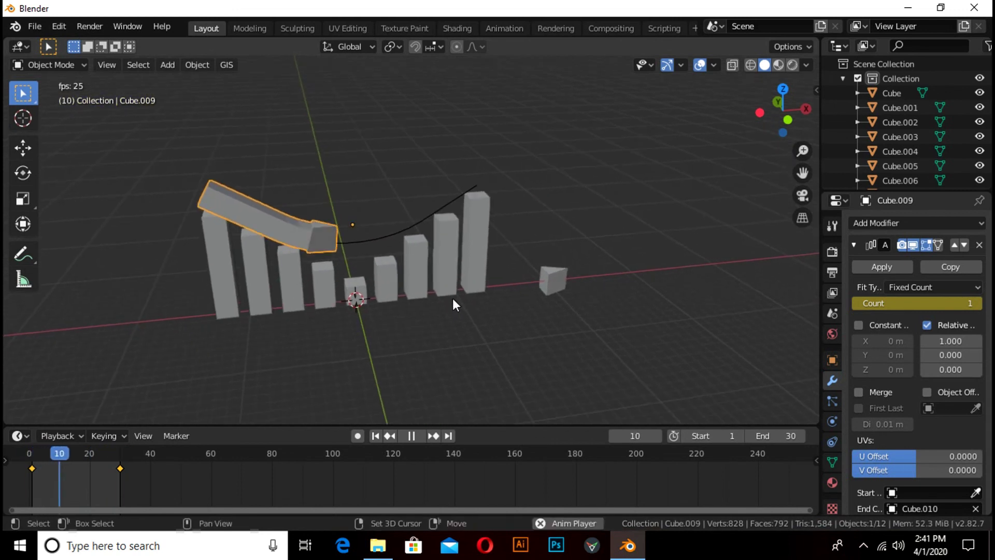